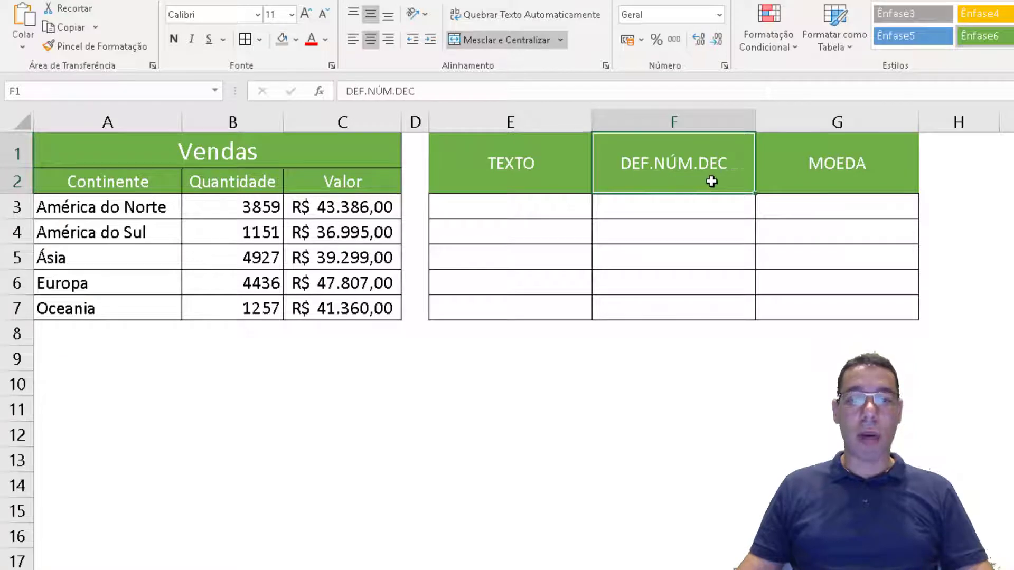
click(796, 172)
drag(794, 207, 790, 308)
drag(641, 209, 624, 308)
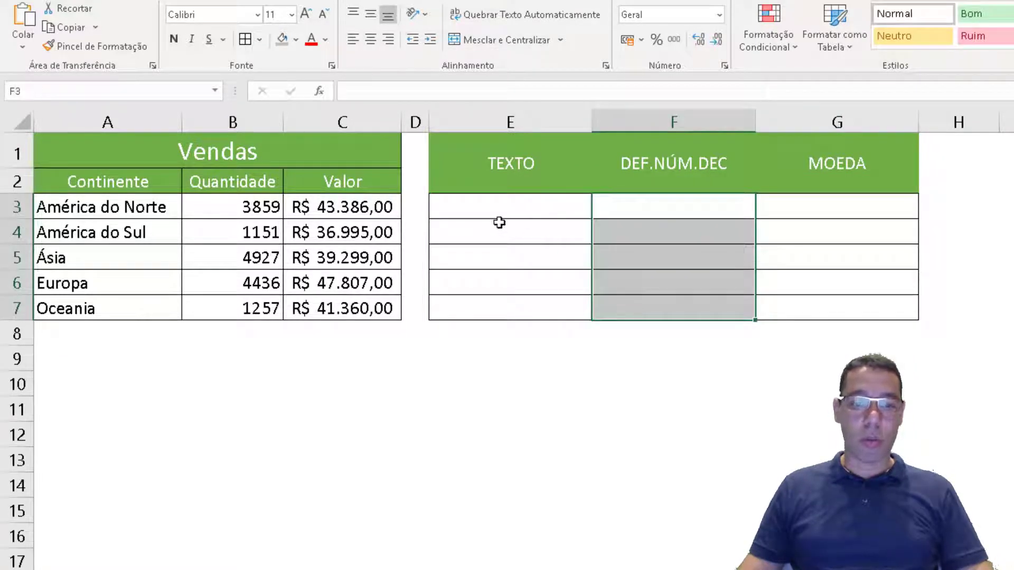
drag(496, 209, 489, 287)
drag(233, 203, 344, 316)
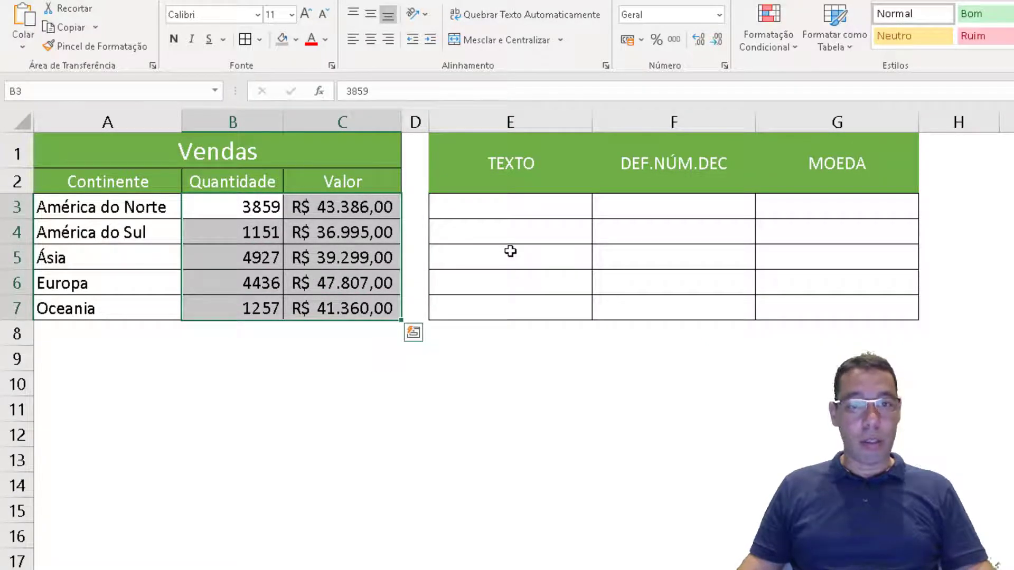
- Try a plain reference to C3 in cell E3 with the formula =C3, and clear the cell
click(532, 213)
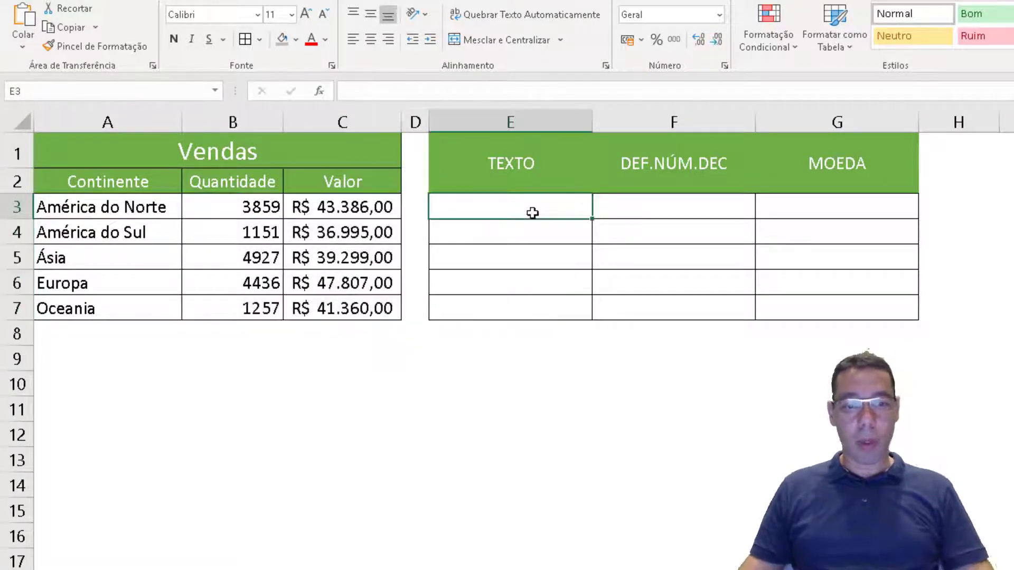
text(=)
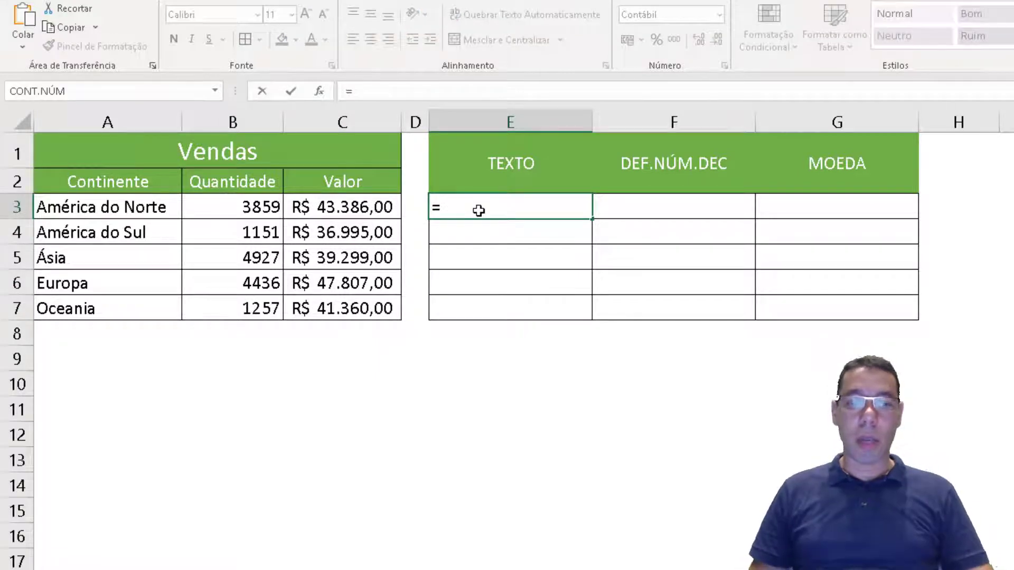
key(Left)
key(Left)
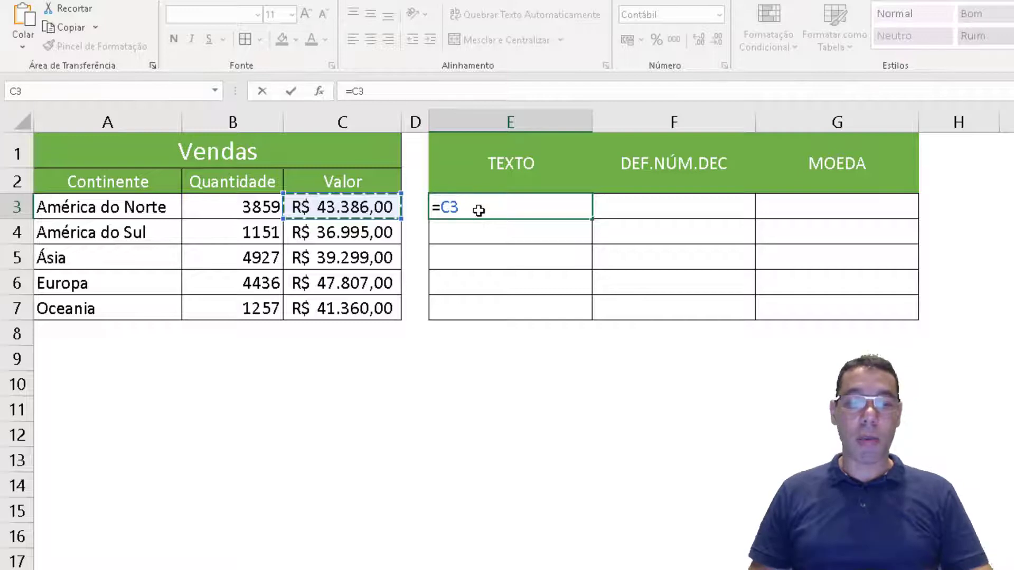
key(Return)
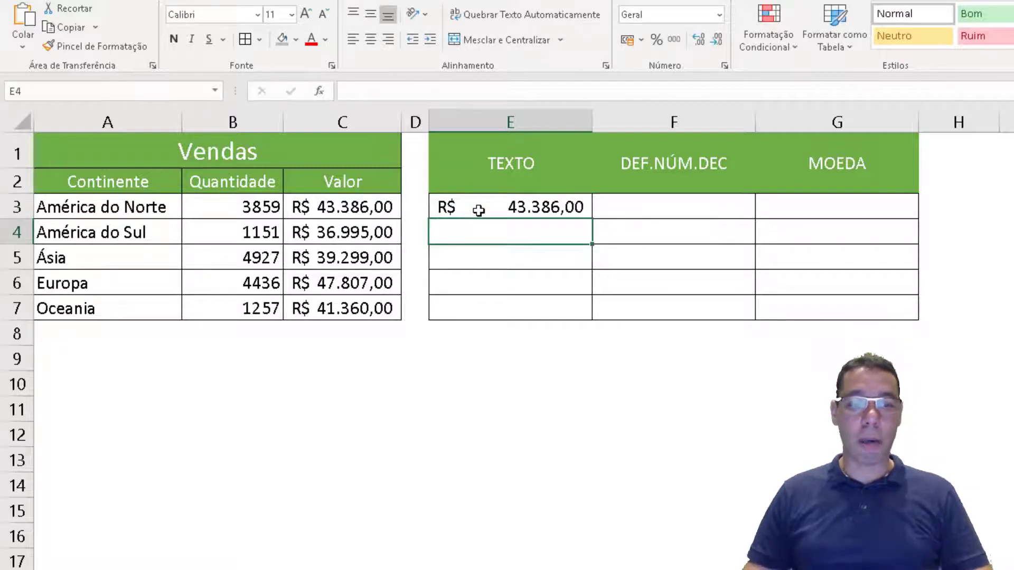
click(373, 208)
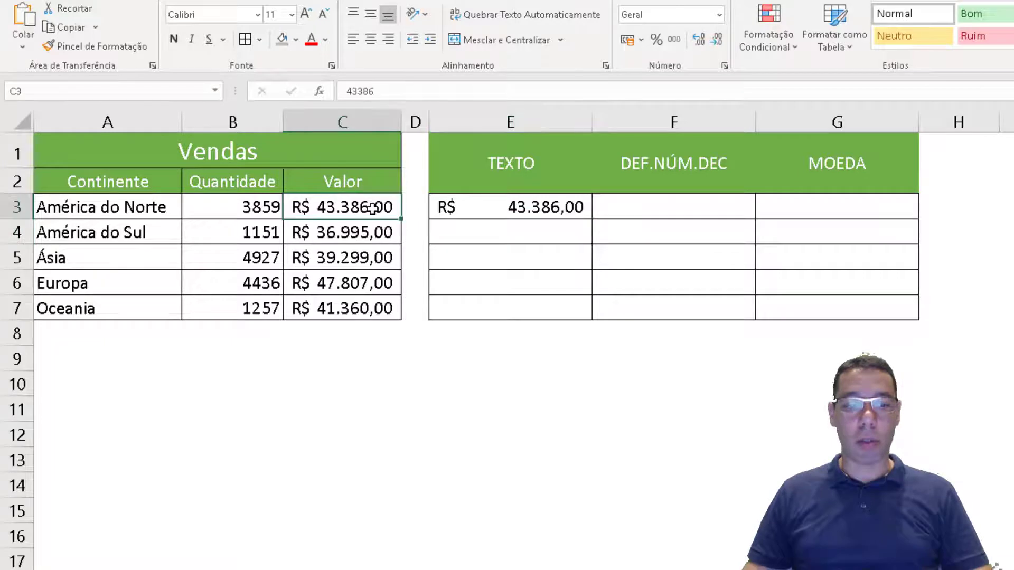
click(499, 208)
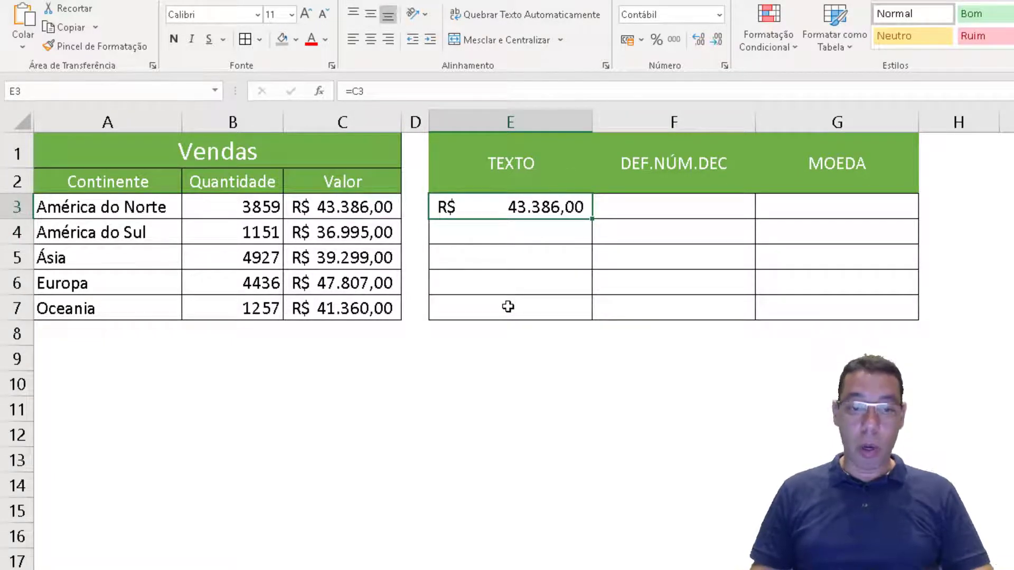
key(Delete)
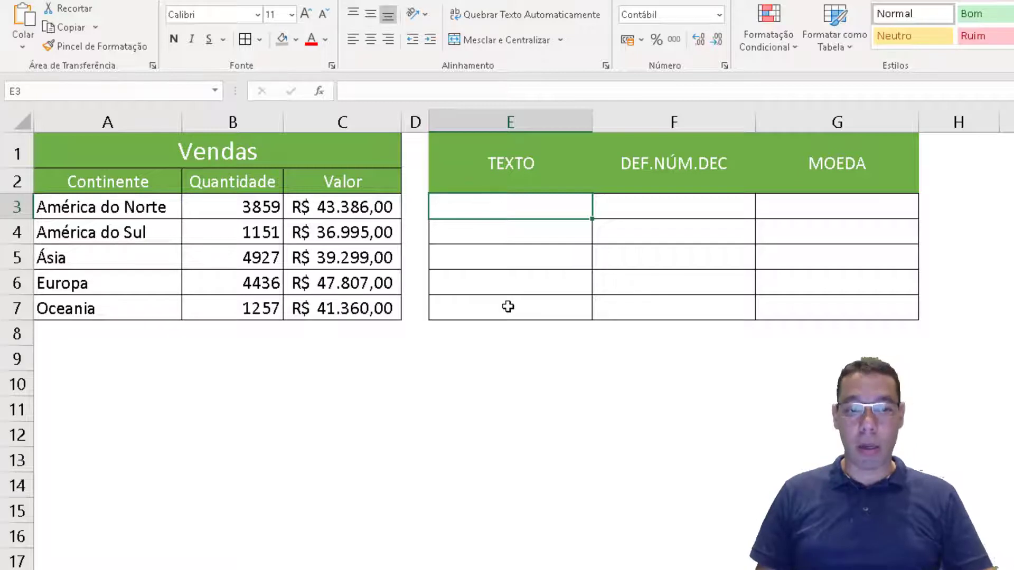
- Enter the formula =$C$2&": "&C3 in cell E3, joining the Valor header with the América do Norte value
text(=)
key(Left)
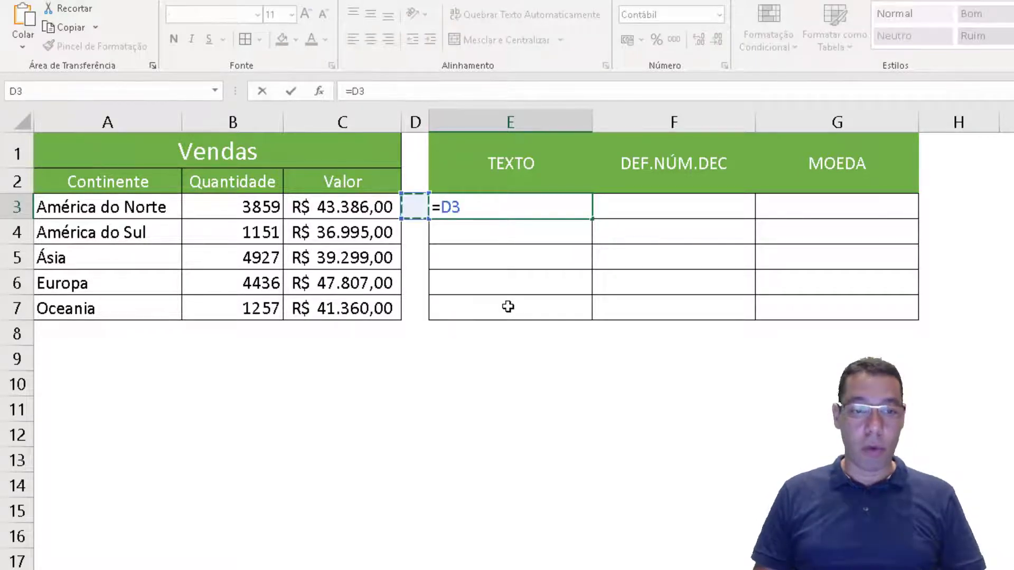
key(Up)
key(Left)
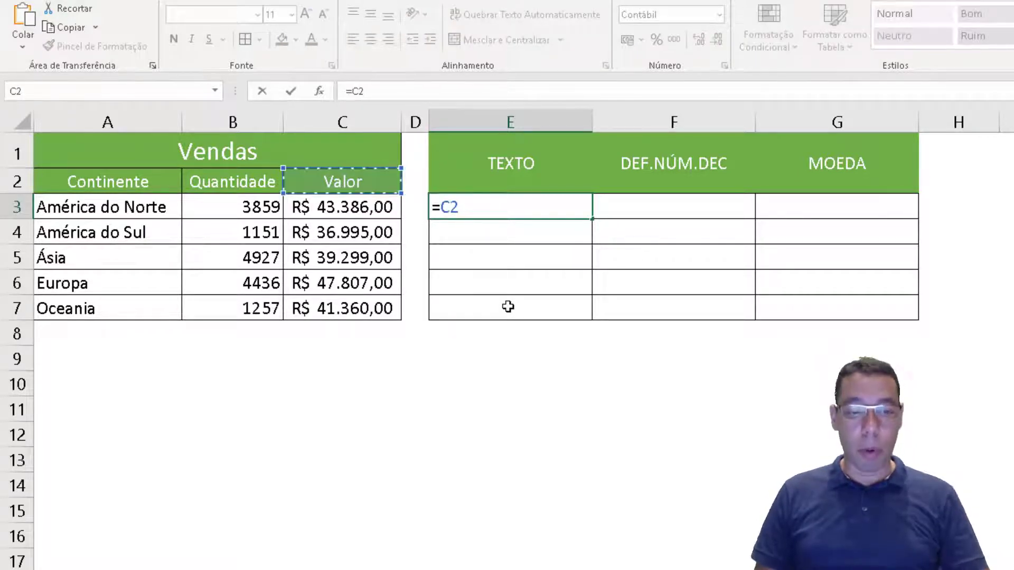
key(F4)
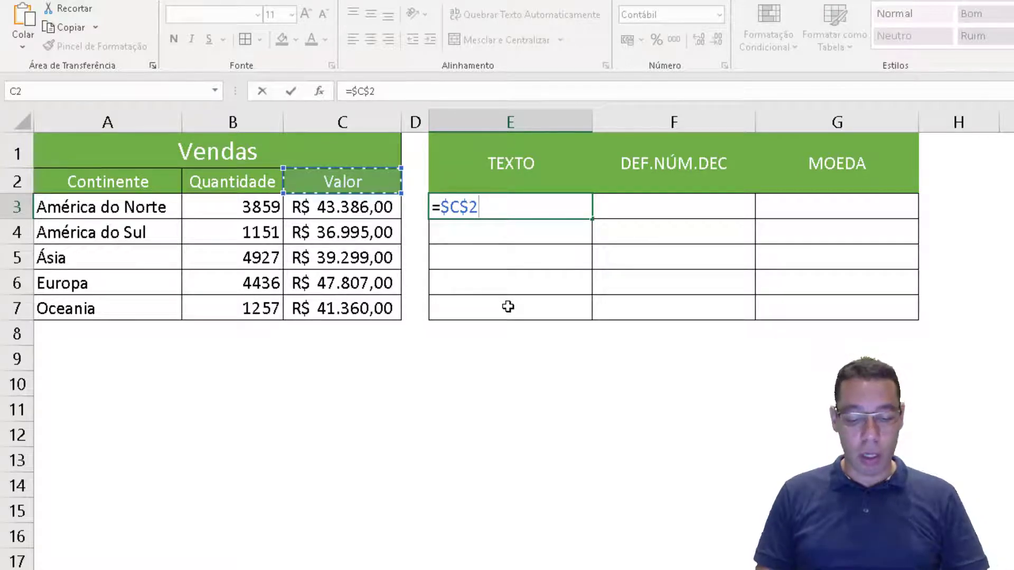
text(&")
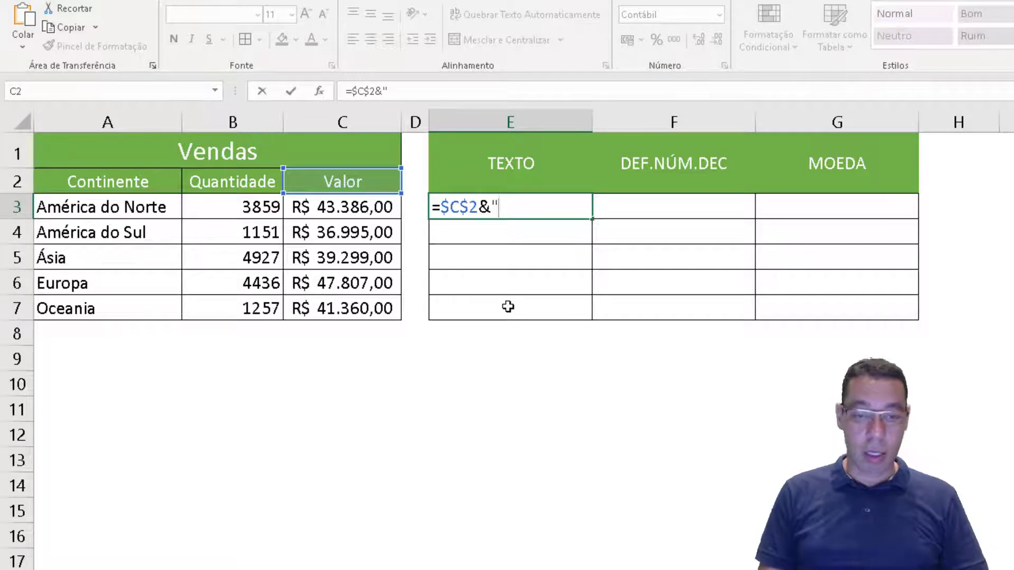
text(: ")
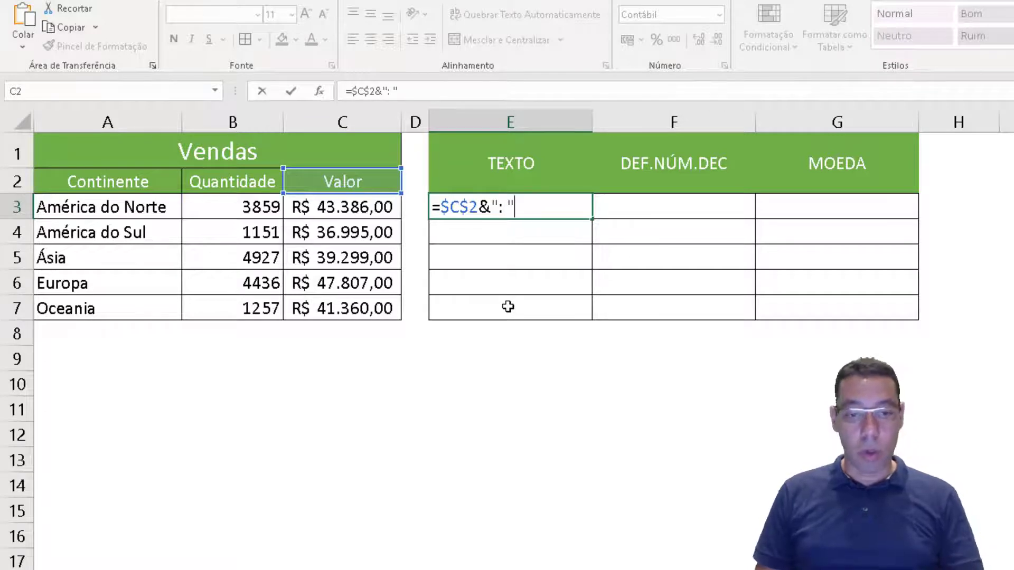
text(&)
key(Left)
key(Left)
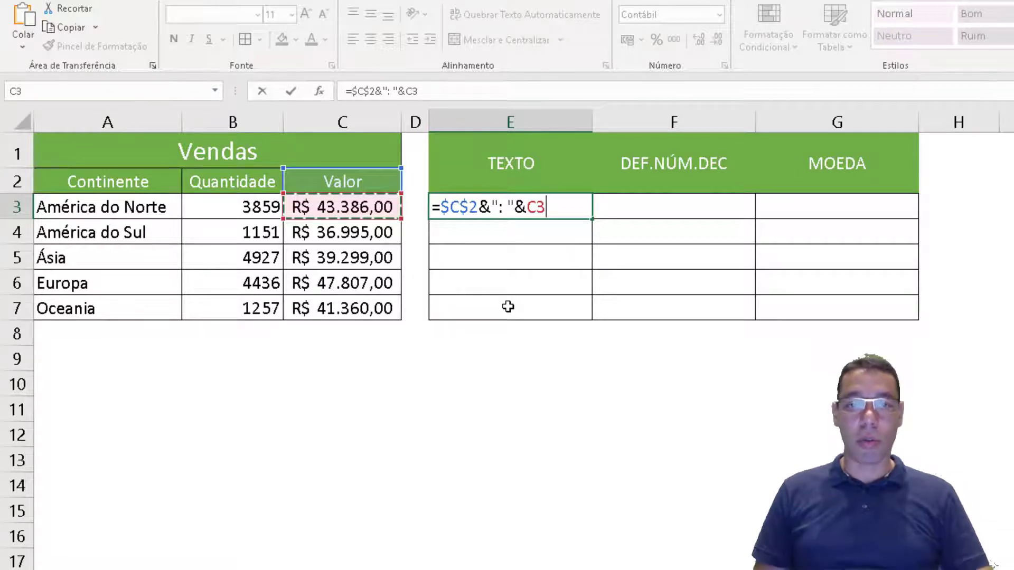
key(Return)
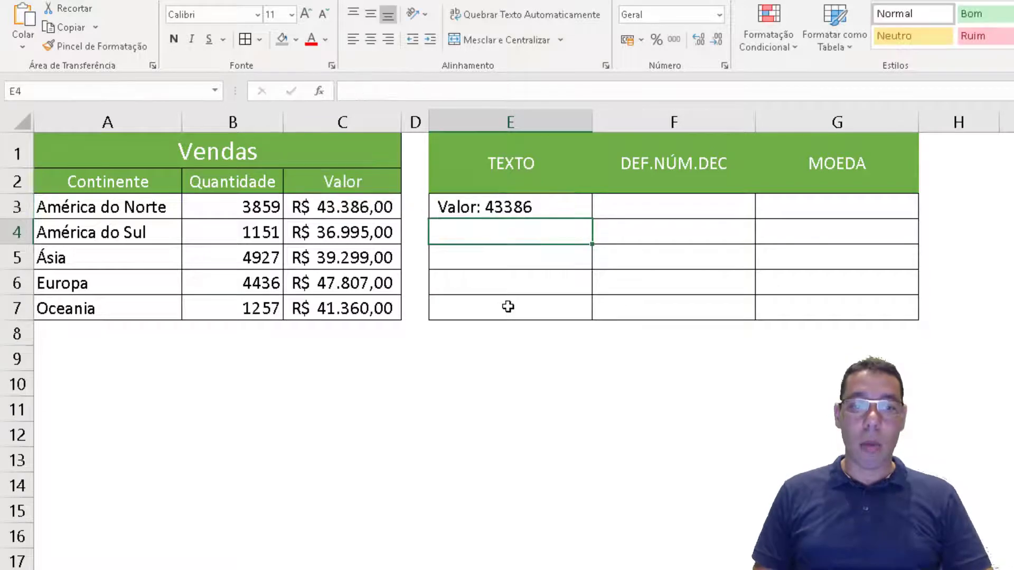
- Inspect the raw content stored in cell C3 and the concatenation formula in E3 without changing them
key(Up)
key(Left)
key(Left)
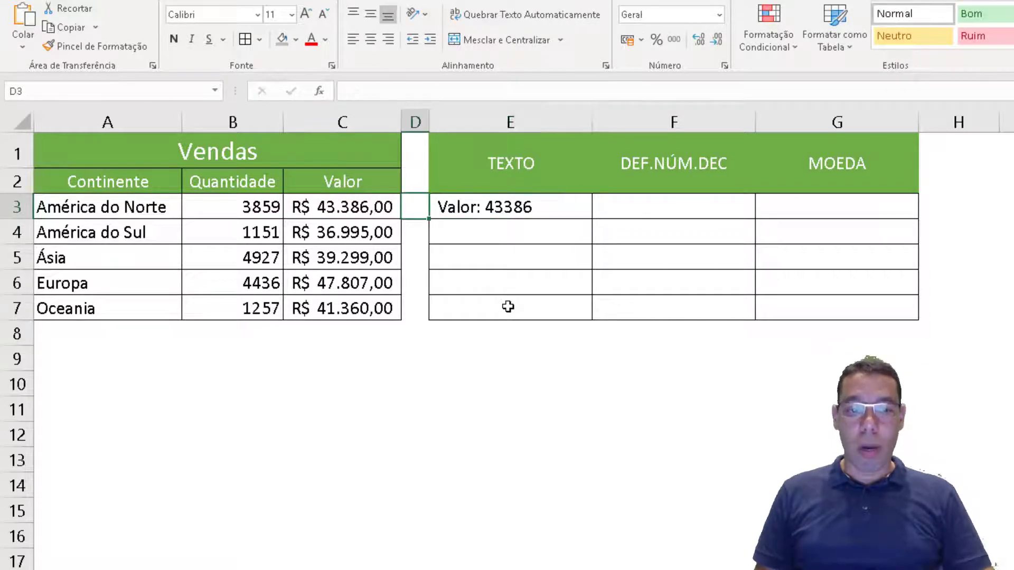
key(F2)
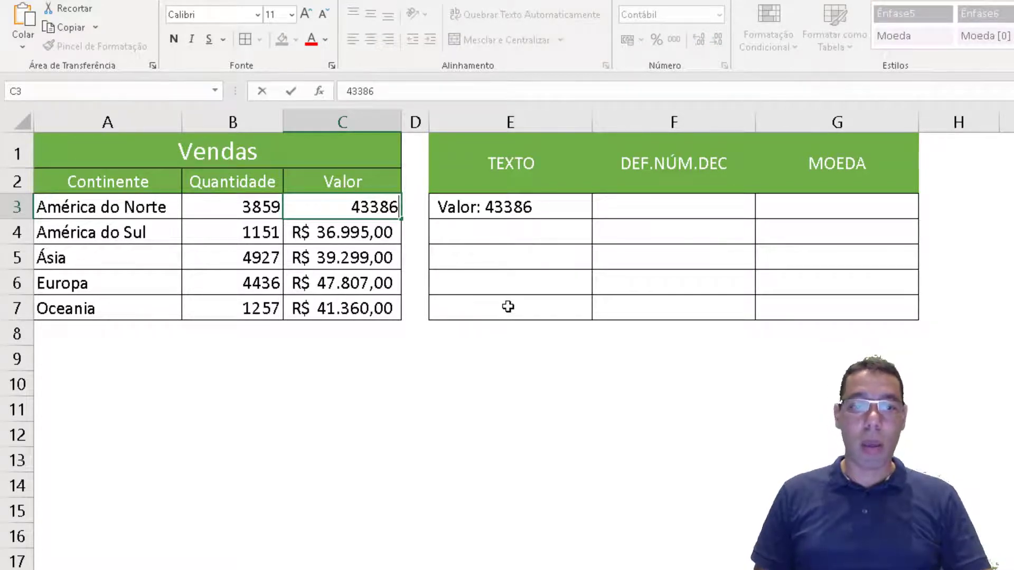
key(Return)
key(Up)
key(Right)
key(Right)
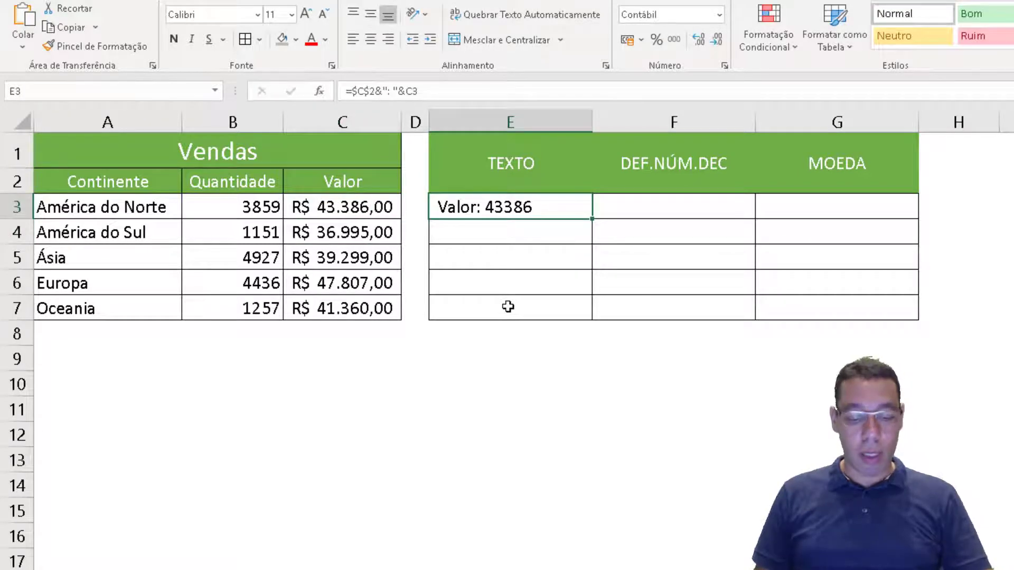
key(F2)
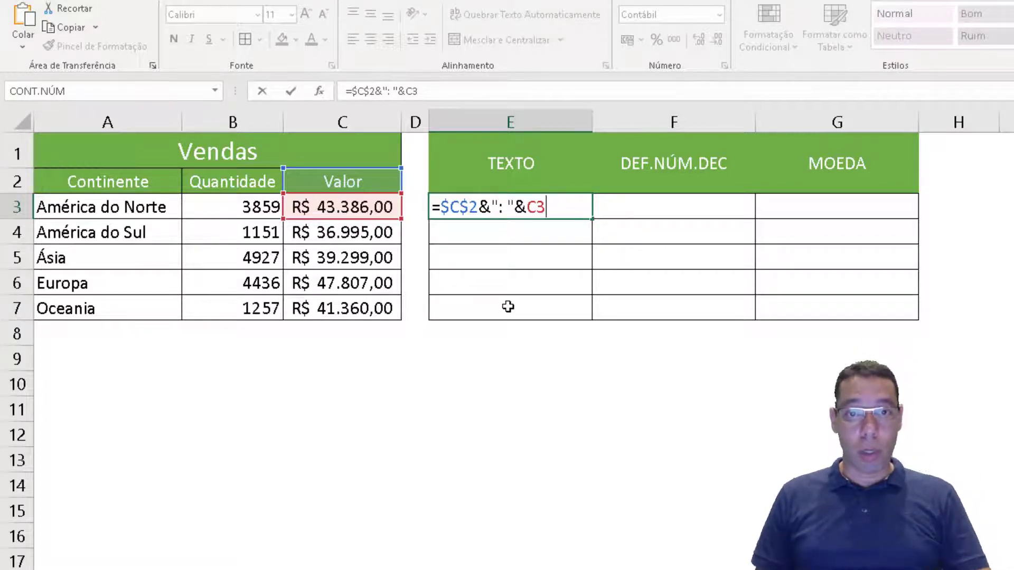
key(Return)
key(Up)
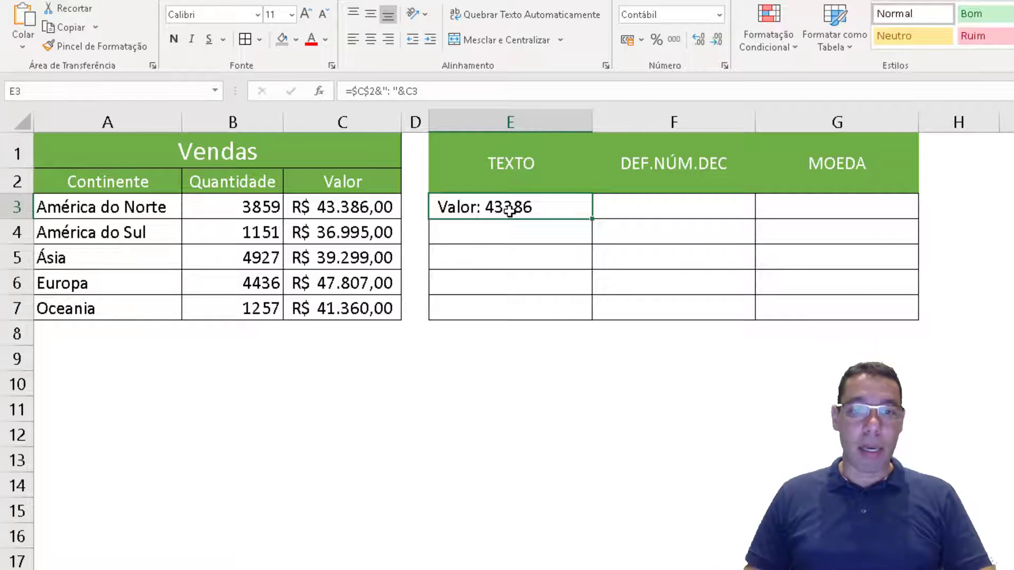
- Examine the custom number format codes for E3, including R$ #.##0,00;-R$ #.##0,00, without applying one
click(719, 16)
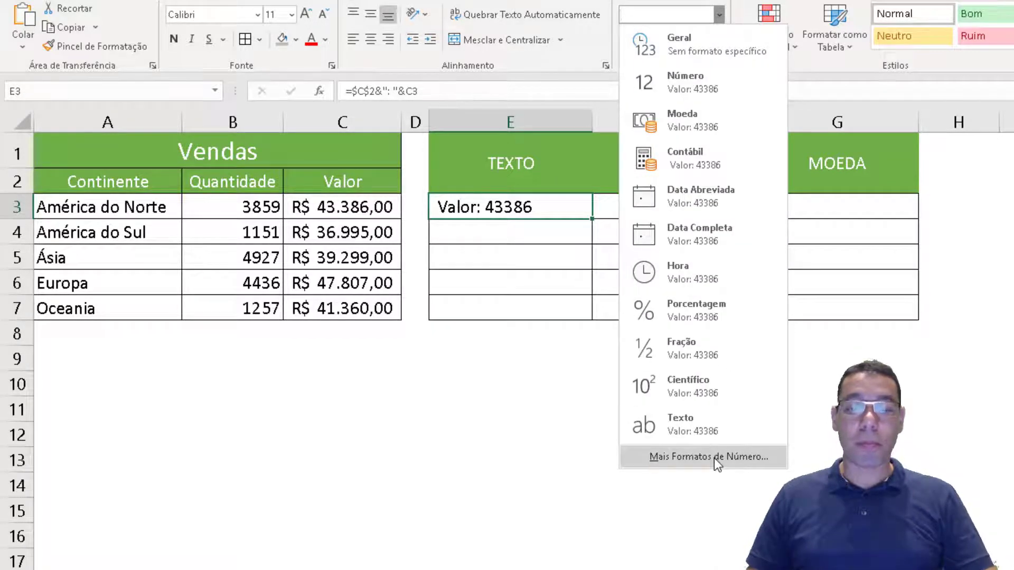
click(714, 458)
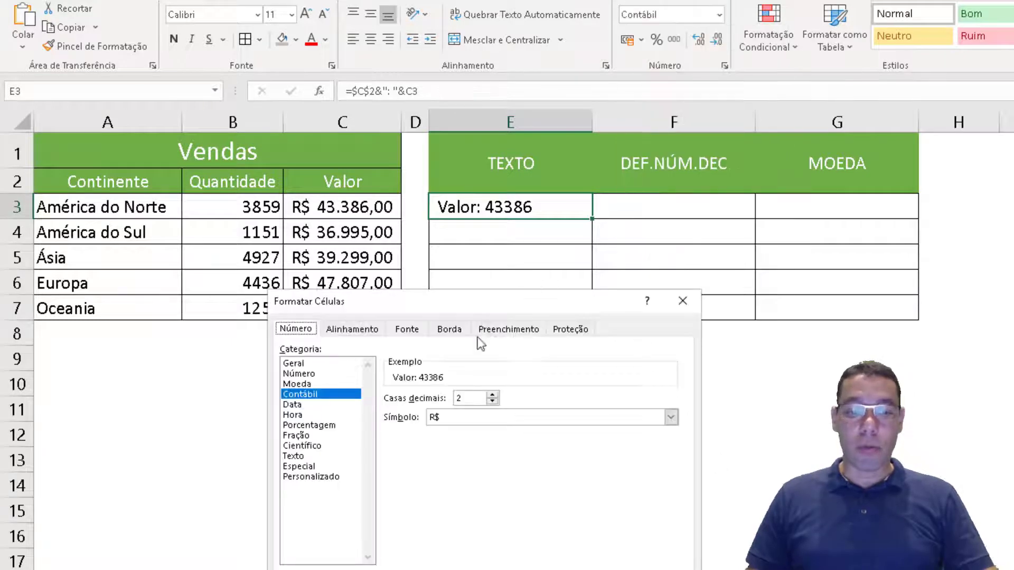
click(319, 476)
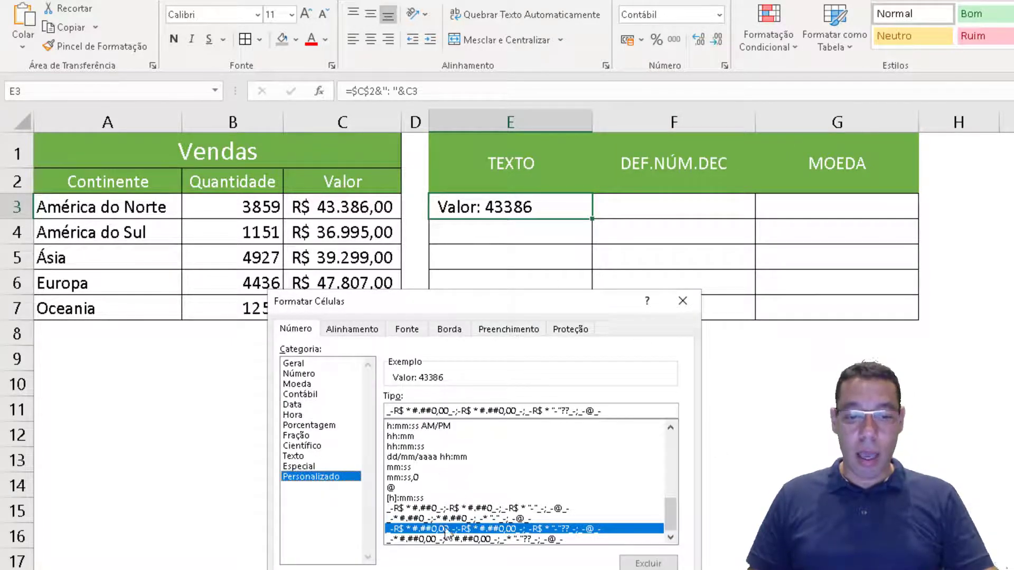
drag(670, 508, 673, 432)
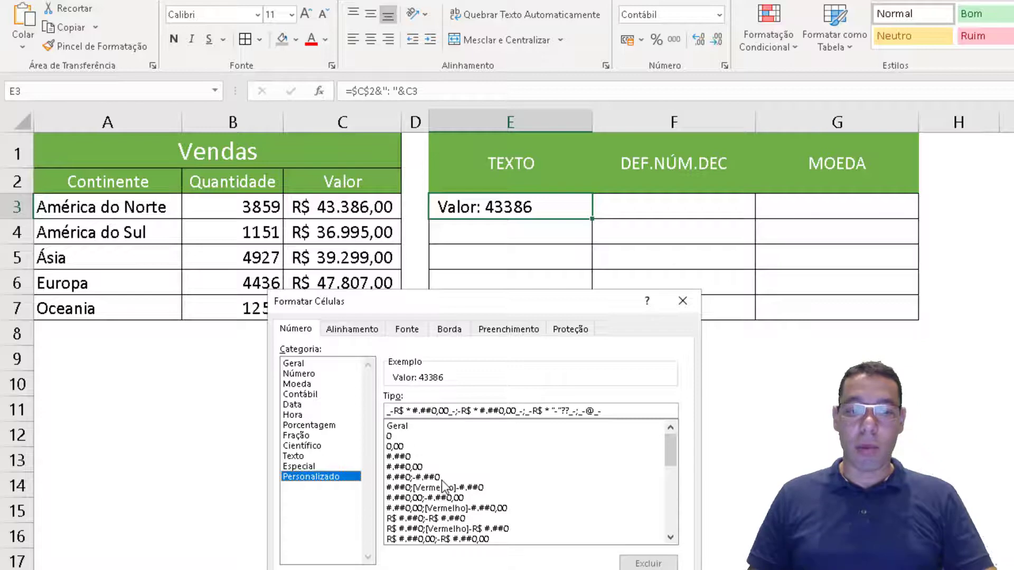
click(419, 542)
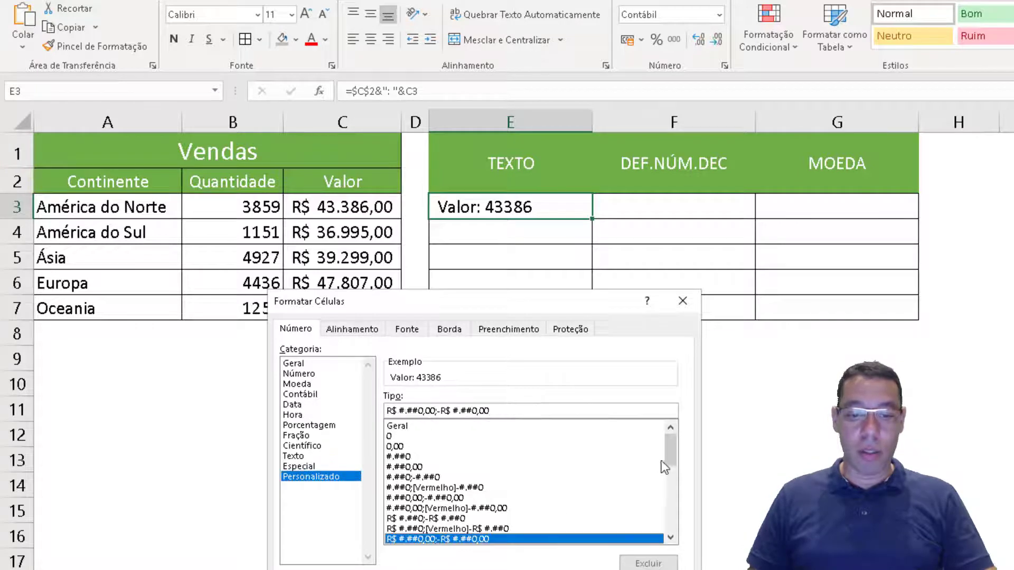
mouse_move(667, 447)
mouse_down()
mouse_move(668, 470)
mouse_move(667, 446)
mouse_up()
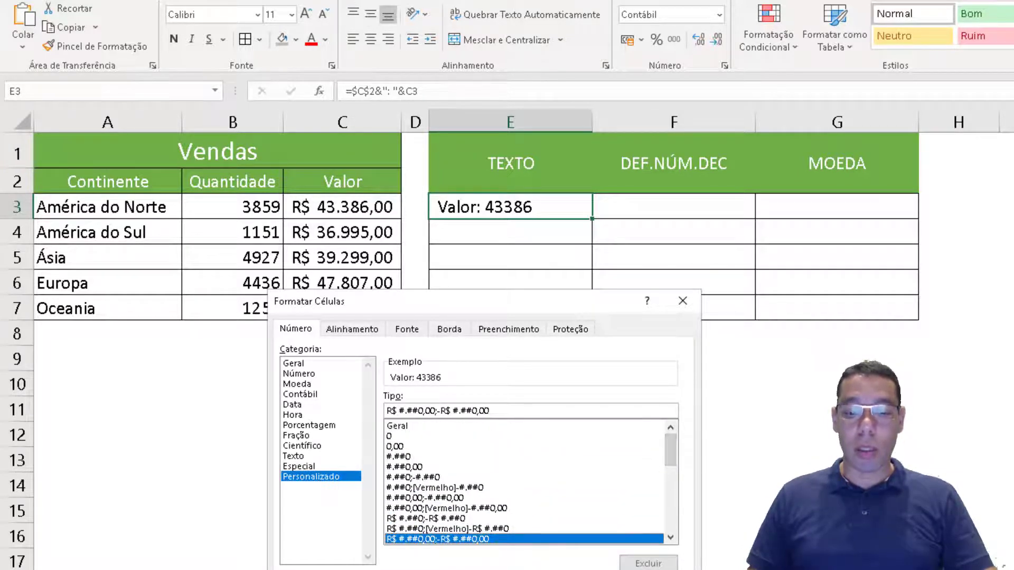
key(Return)
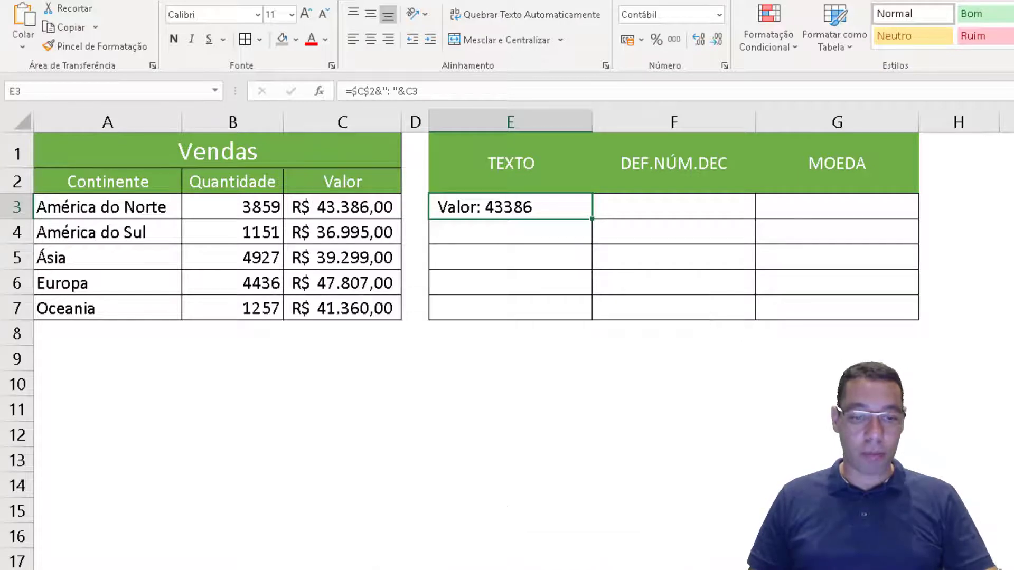
- Replace the plain C3 reference in the E3 formula with a TEXTO function that takes C3 as its value
double_click(505, 211)
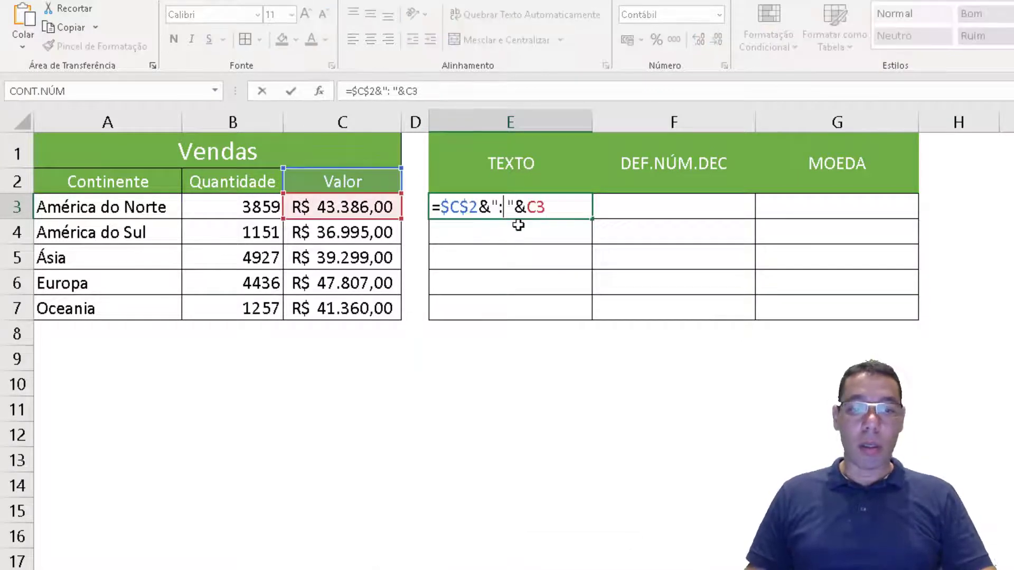
drag(526, 207, 547, 207)
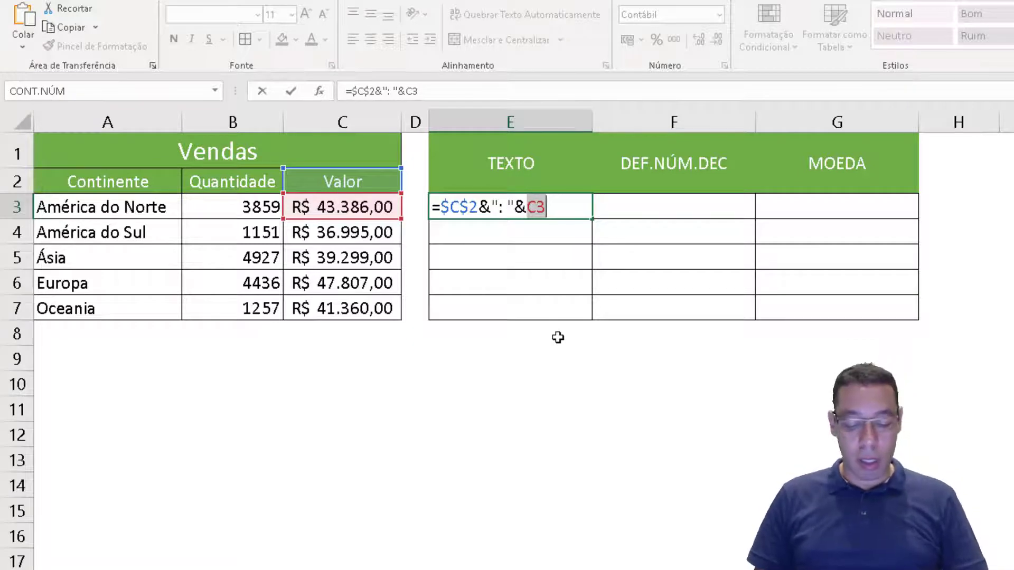
text(tx)
key(BackSpace)
key(BackSpace)
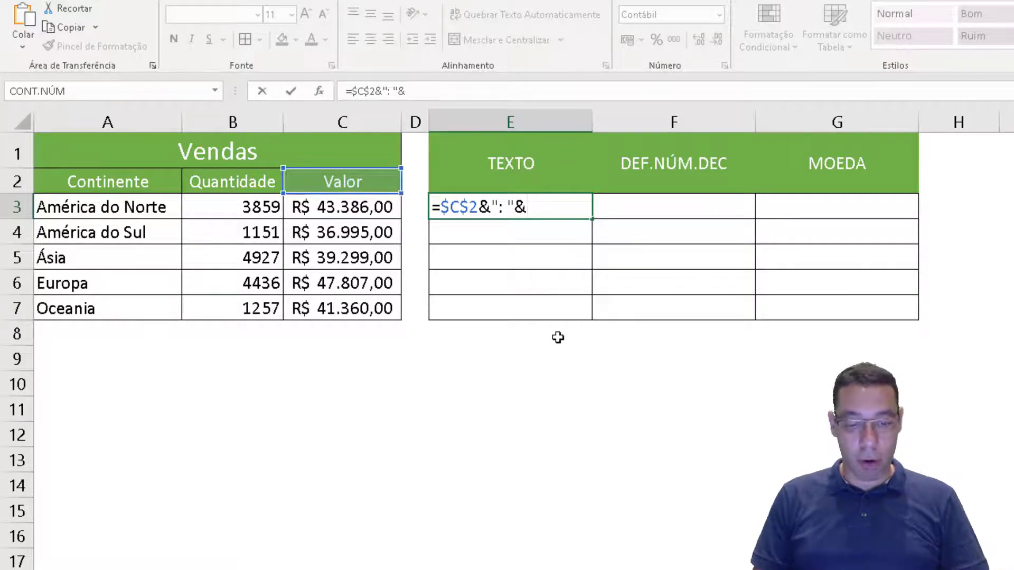
text(tex)
key(Tab)
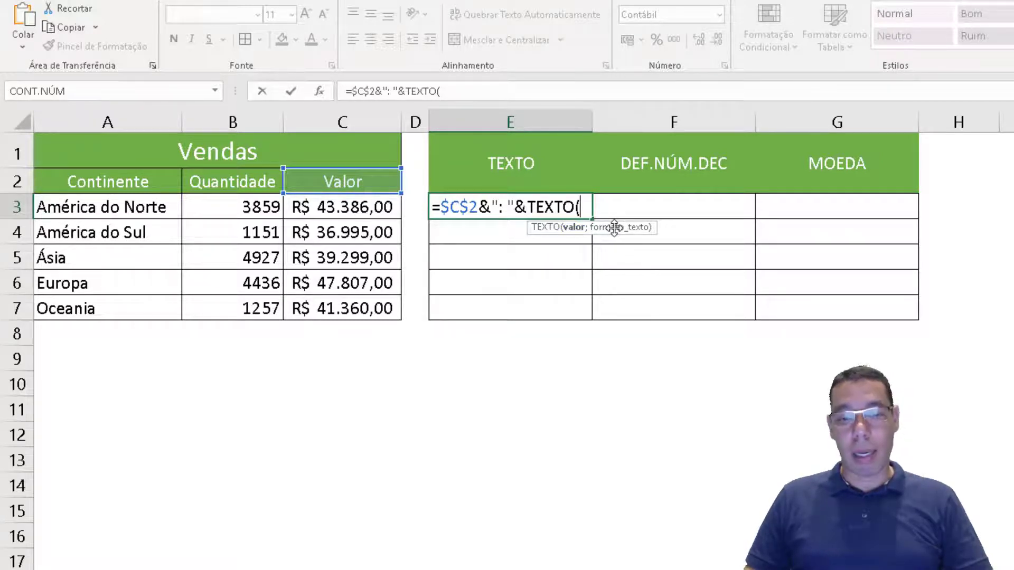
click(353, 206)
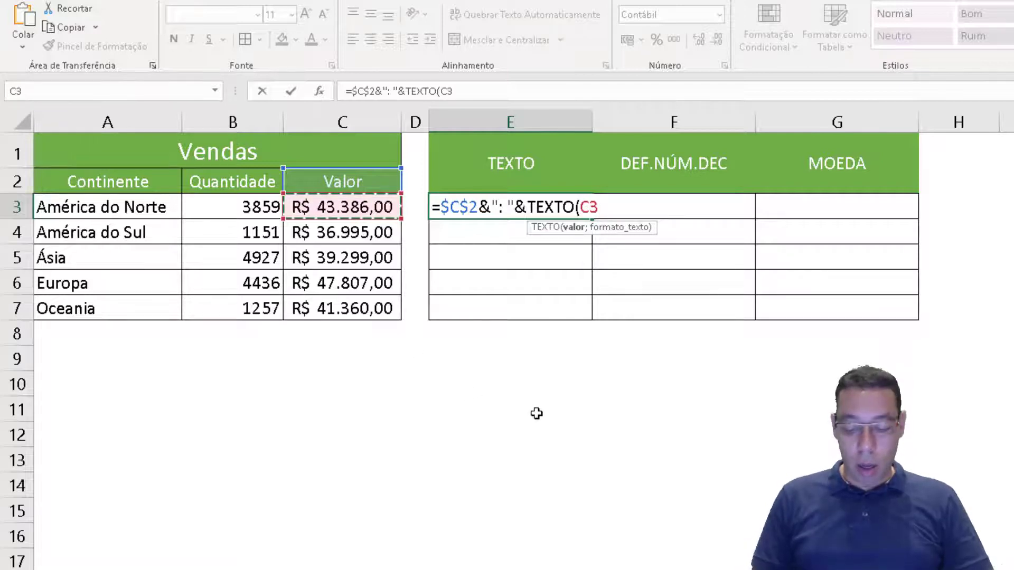
- Complete the E3 TEXTO function with the format "R$ ###.##0,00" and fill the formula down to E7
text(;"R$)
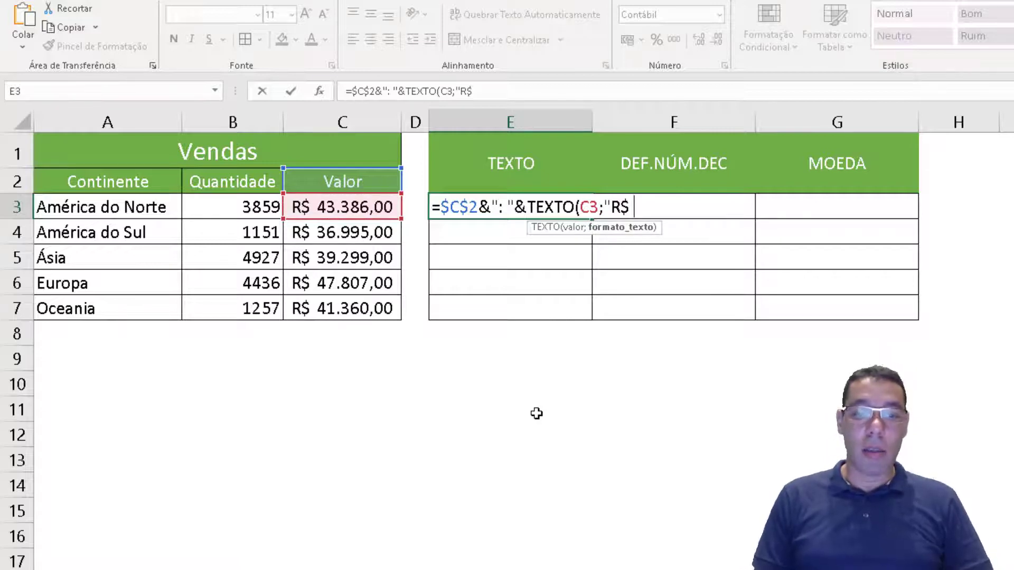
text( #)
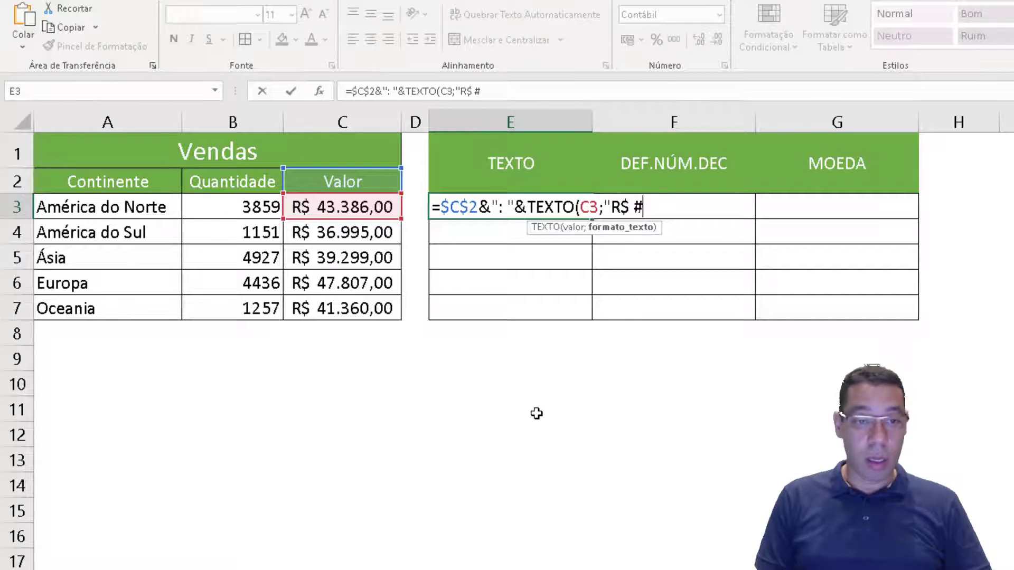
text(##)
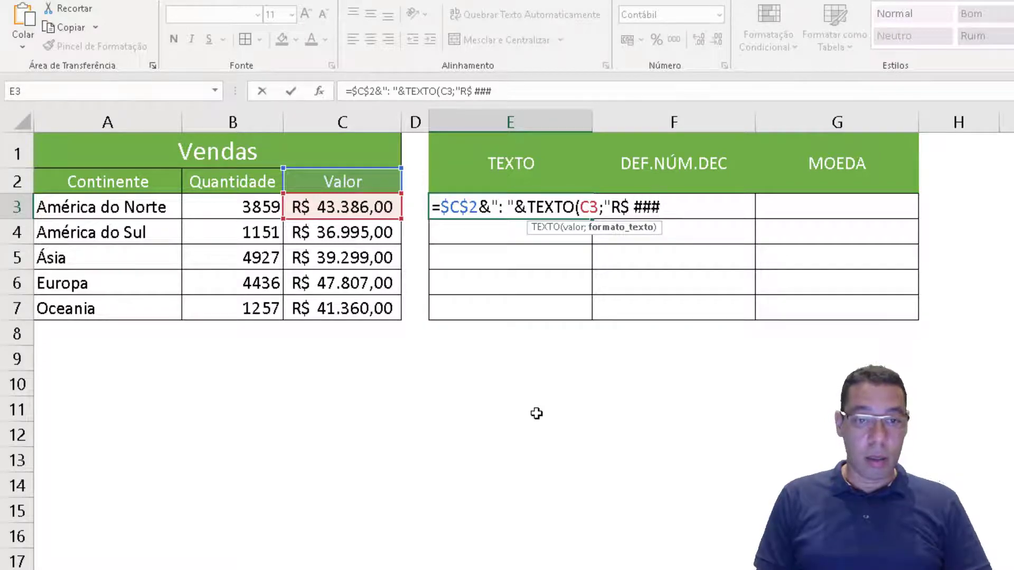
text(.#)
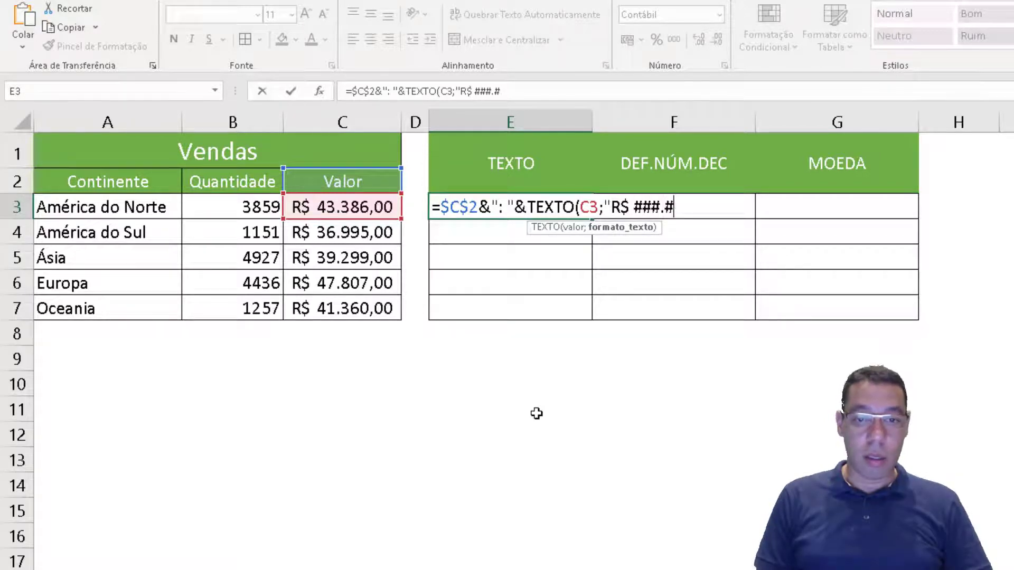
text(#0)
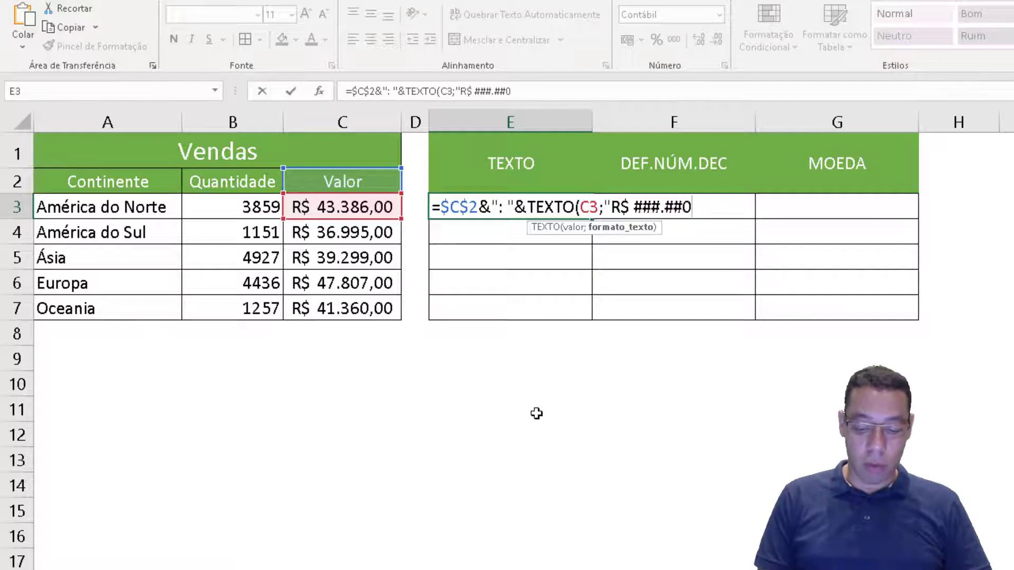
text(,00"))
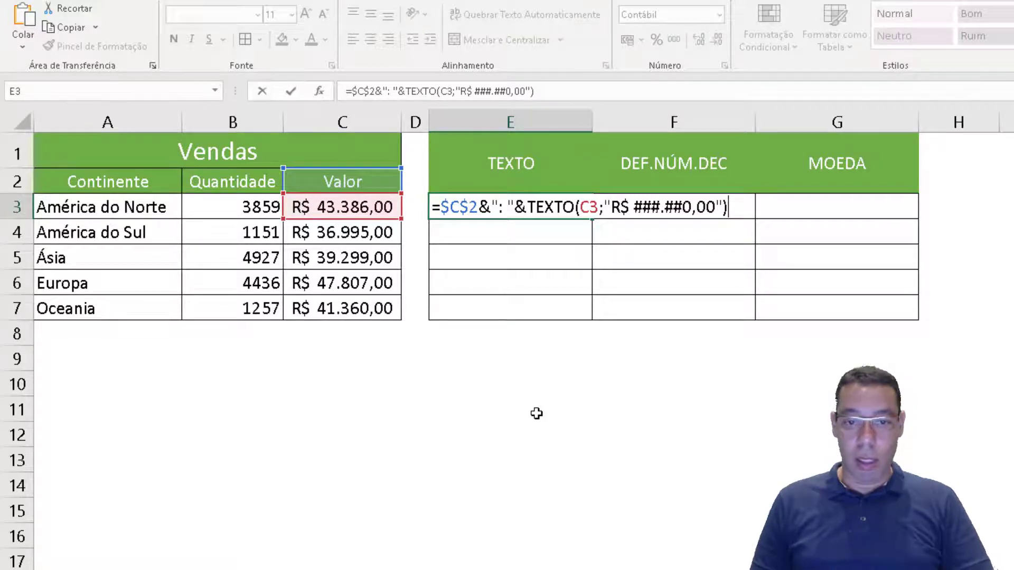
key(ctrl+Return)
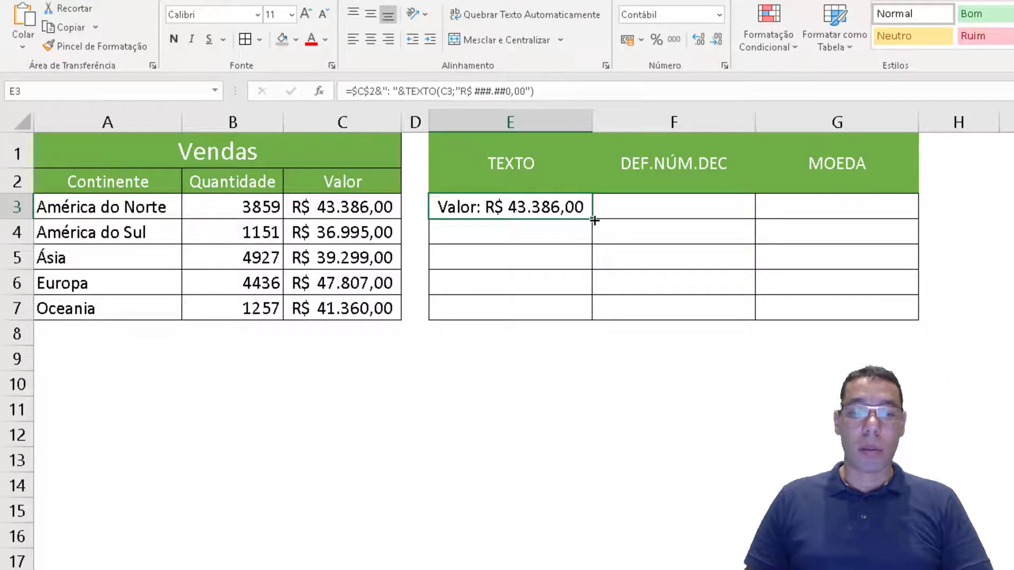
drag(594, 220, 593, 320)
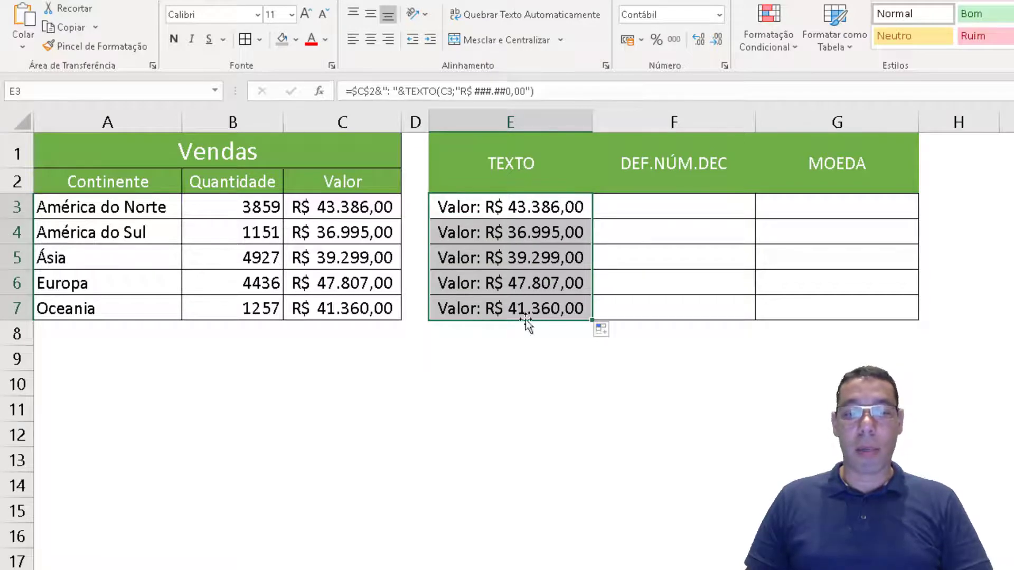
click(572, 208)
- Begin the F3 formula with =$B$2&": "& followed by the DEF.NÚM.DEC function
click(635, 206)
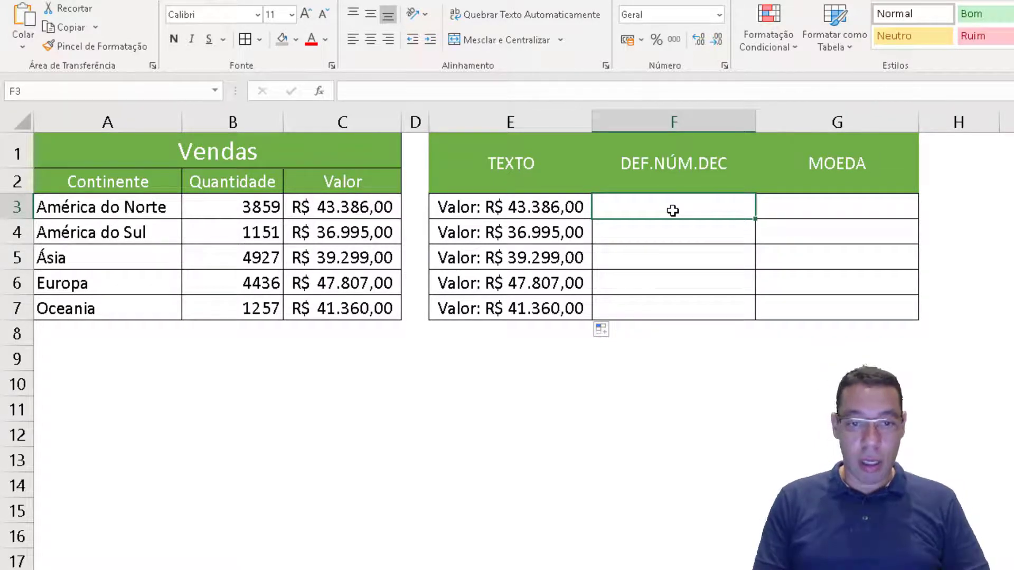
text(=)
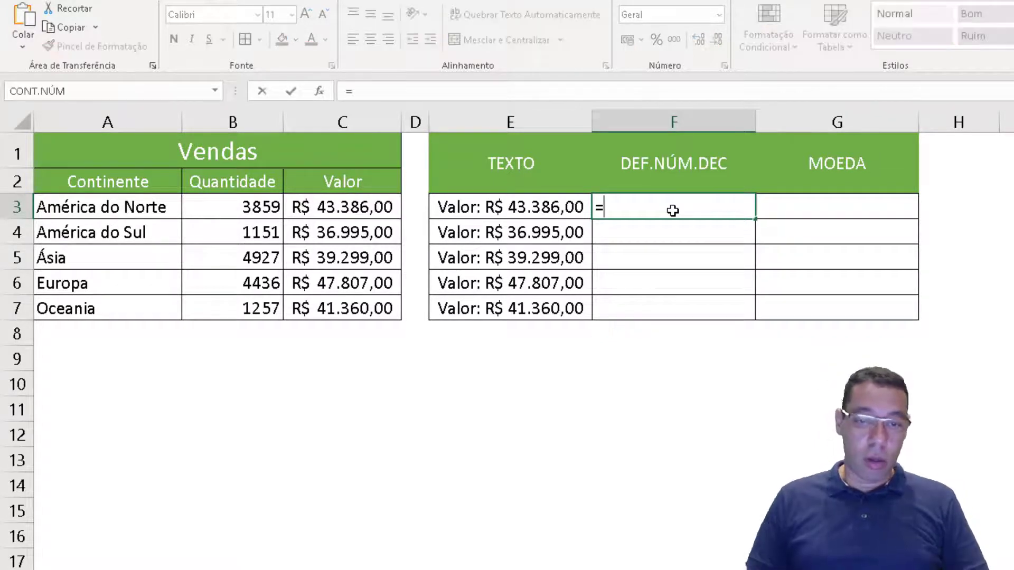
click(245, 188)
key(F4)
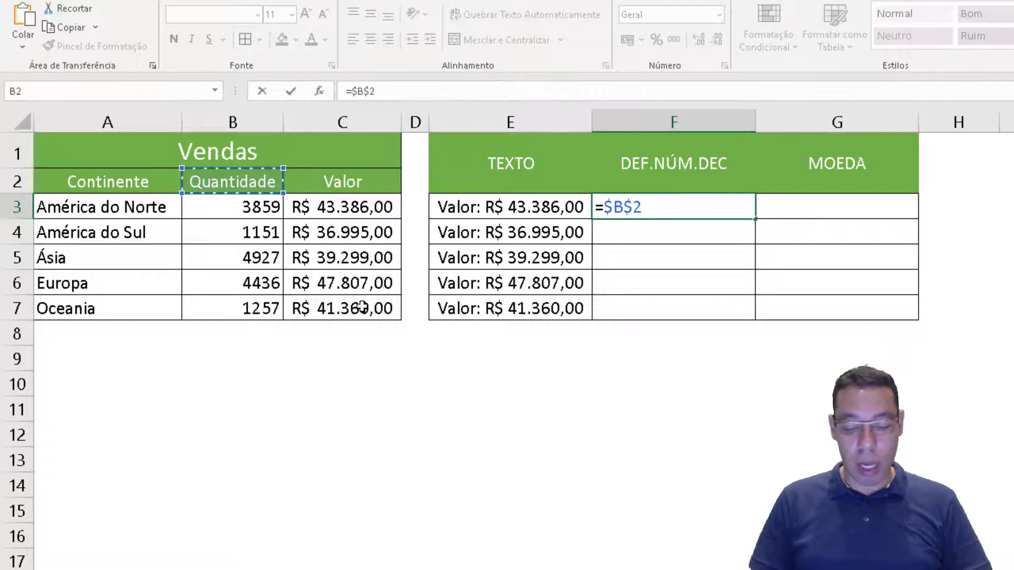
text(&": )
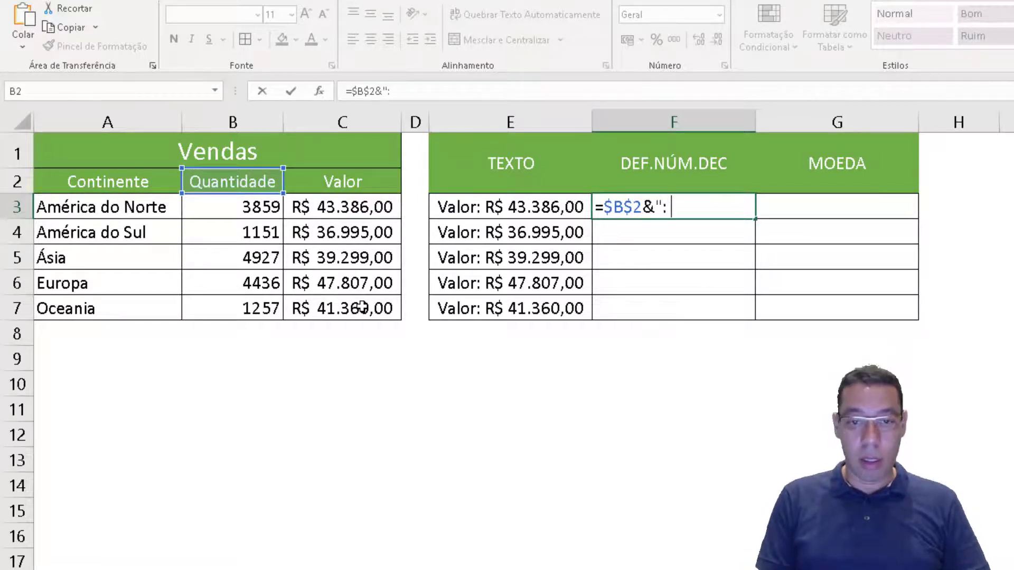
text("&)
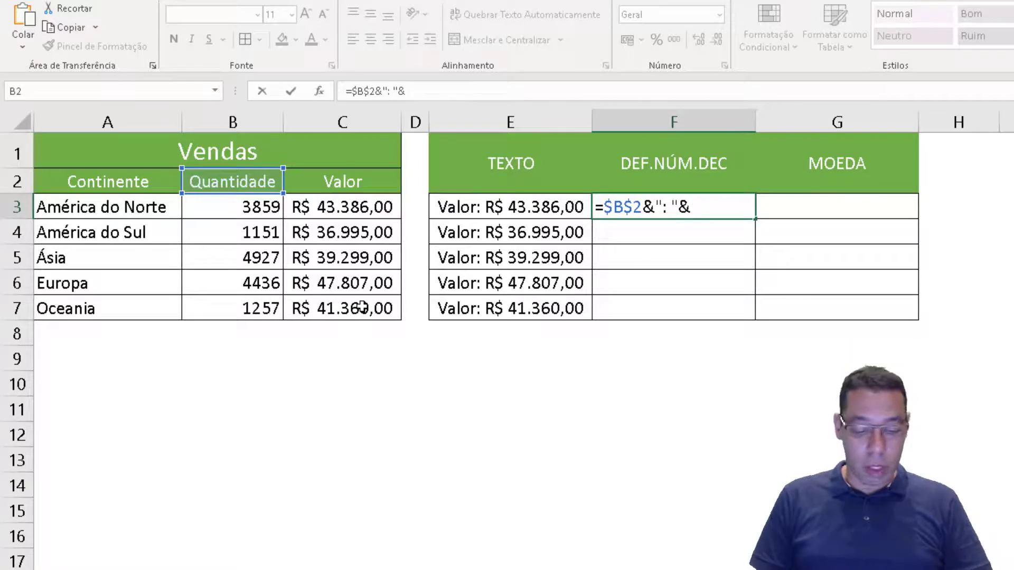
text(def)
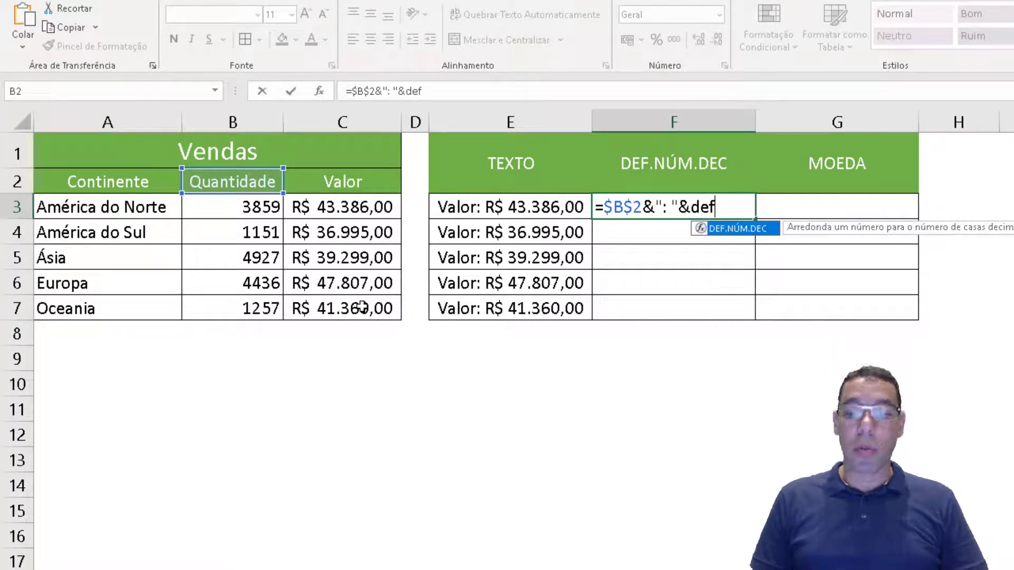
key(Tab)
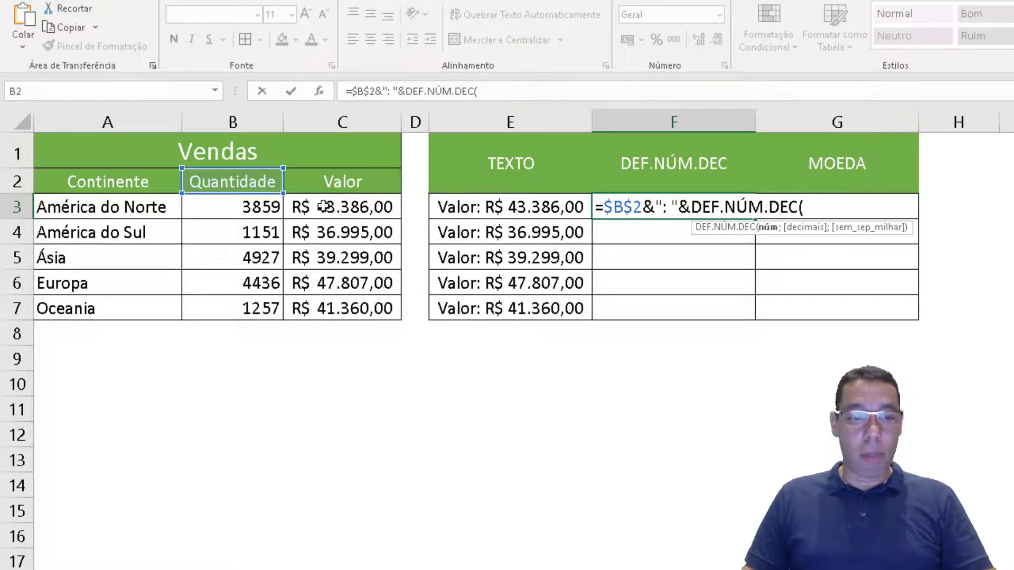
- Complete the F3 DEF.NÚM.DEC function with B3, 0 decimals and FALSO, and enter the formula
click(261, 210)
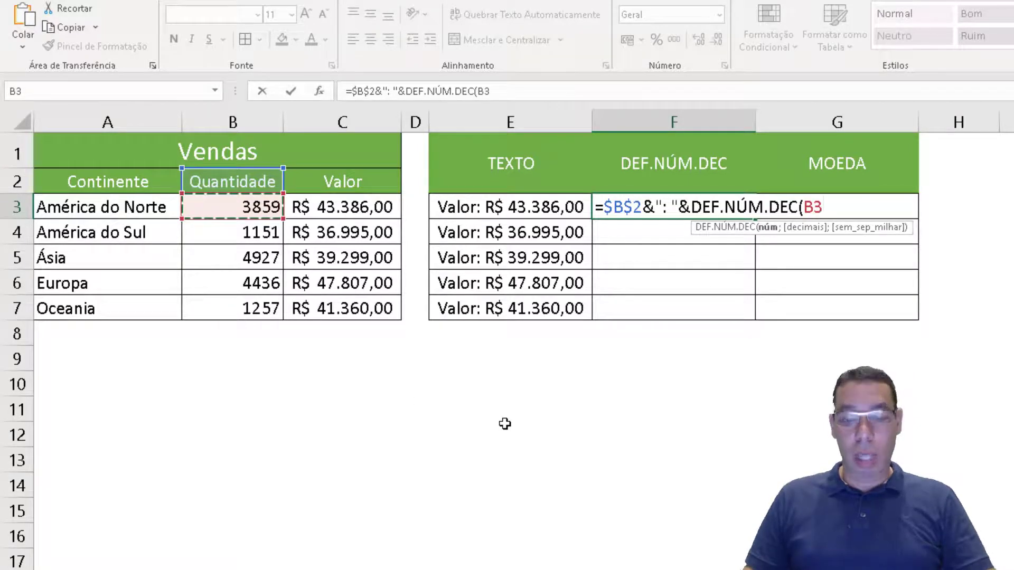
text(;)
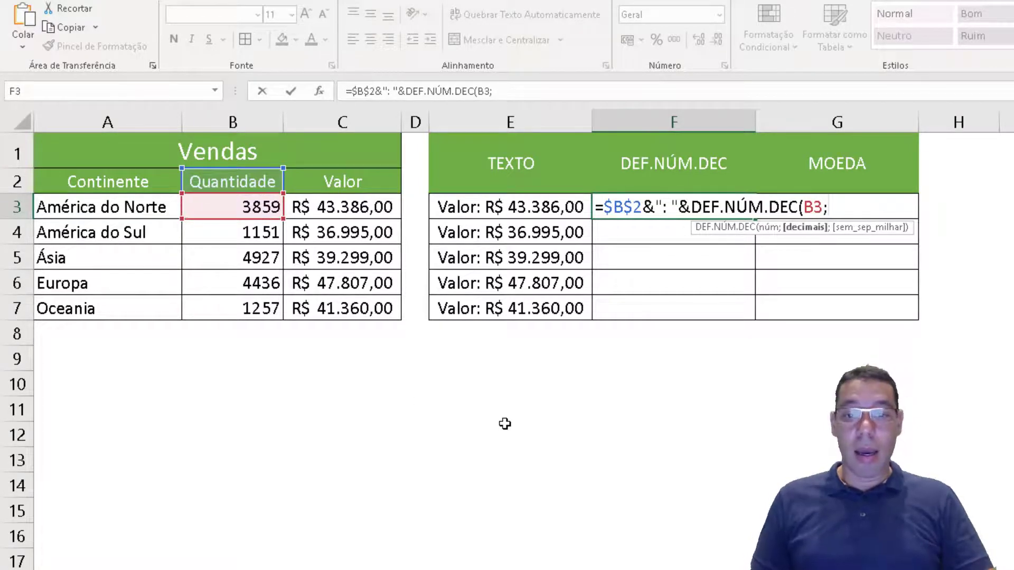
text(0)
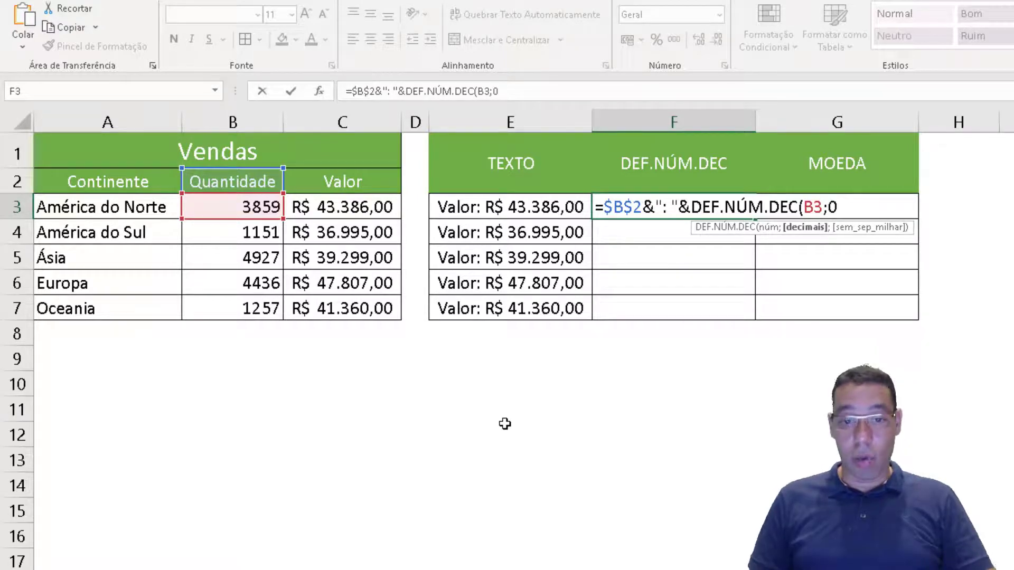
text(;)
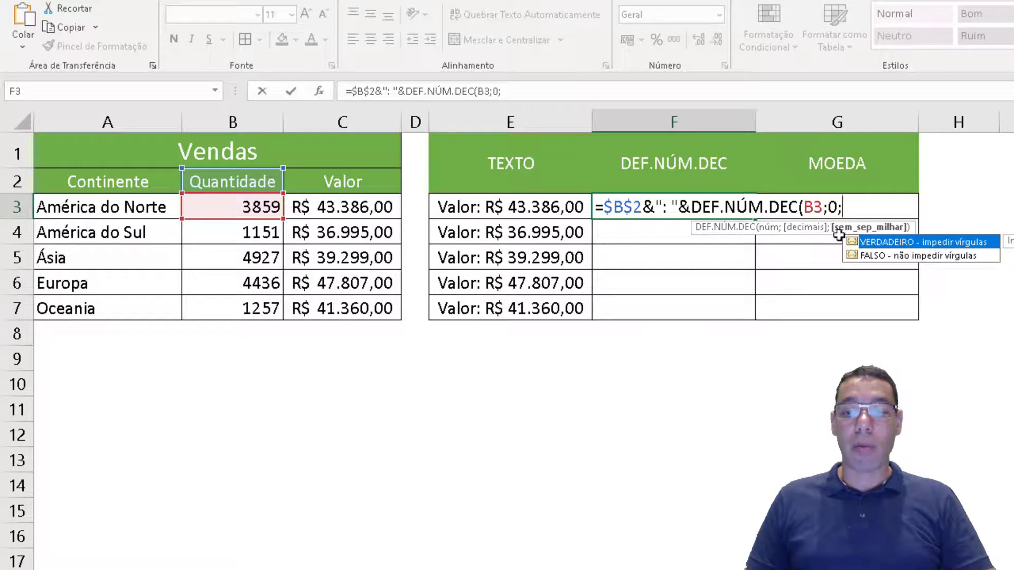
double_click(889, 257)
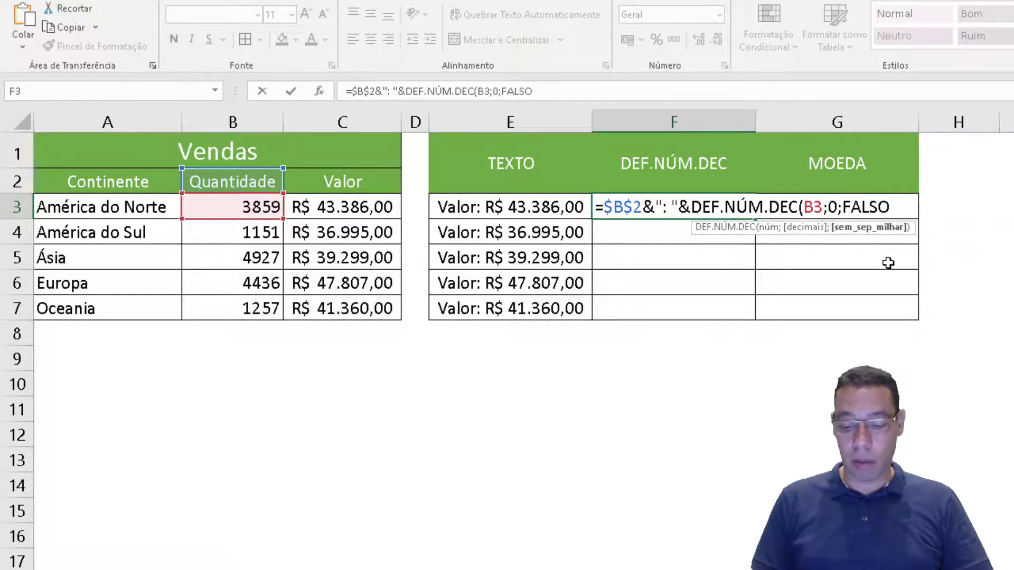
text())
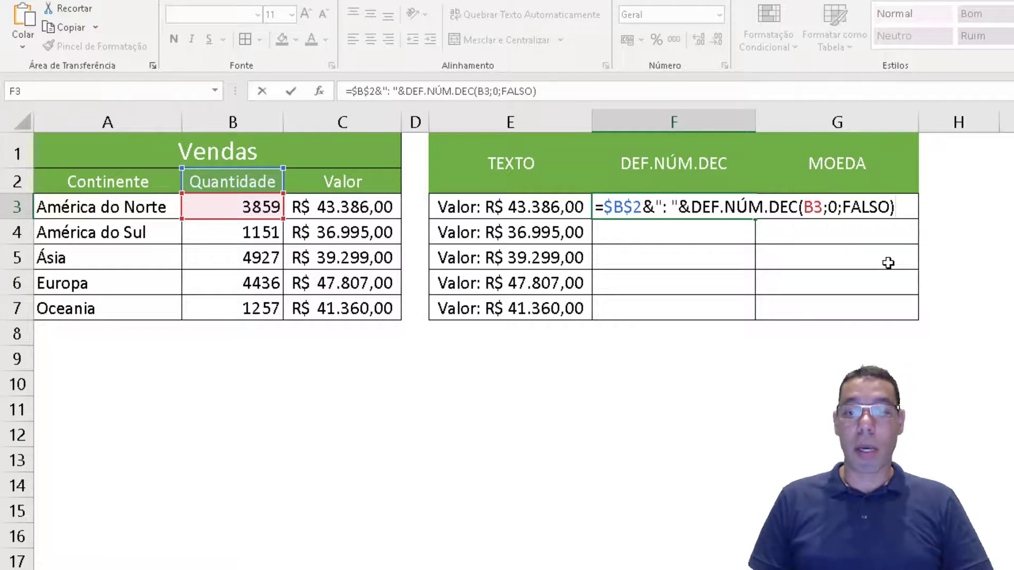
key(Return)
key(Up)
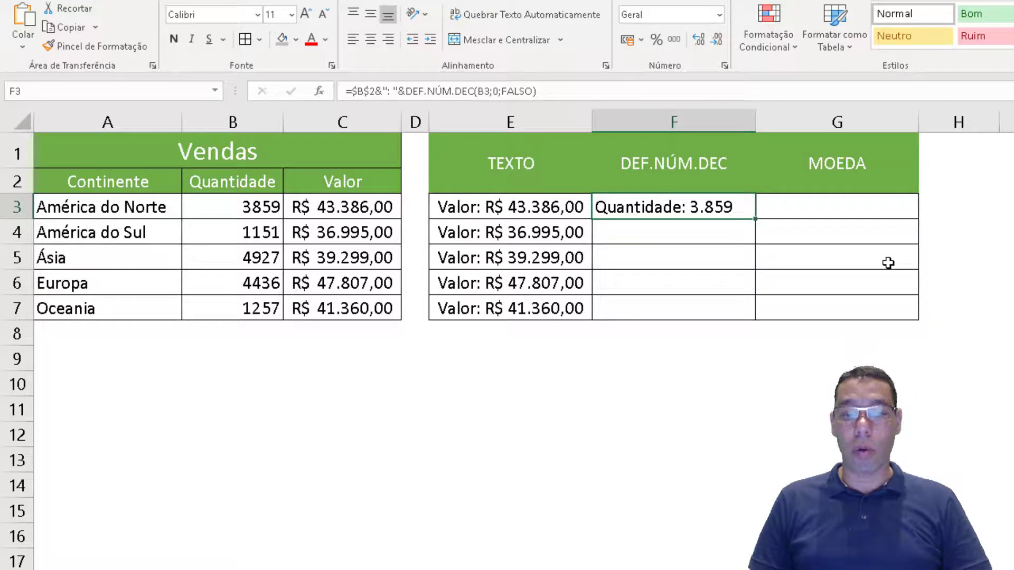
- Review the decimais and sem_sep_milhar arguments of the F3 formula, and fill the formula down to F7
key(F2)
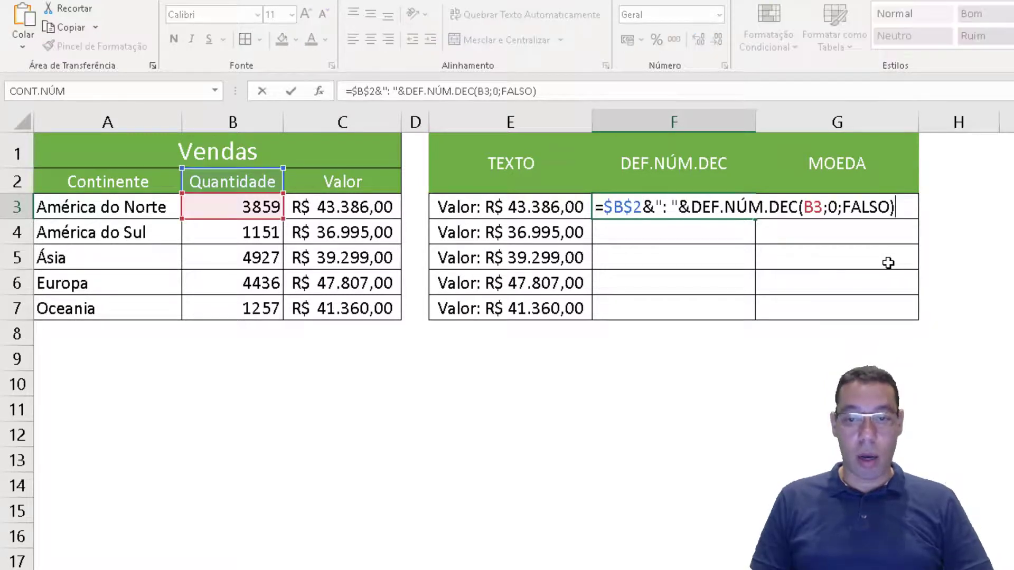
key(Left)
key(Left)
key(Left)
key(Left)
key(Left)
key(Left)
key(Left)
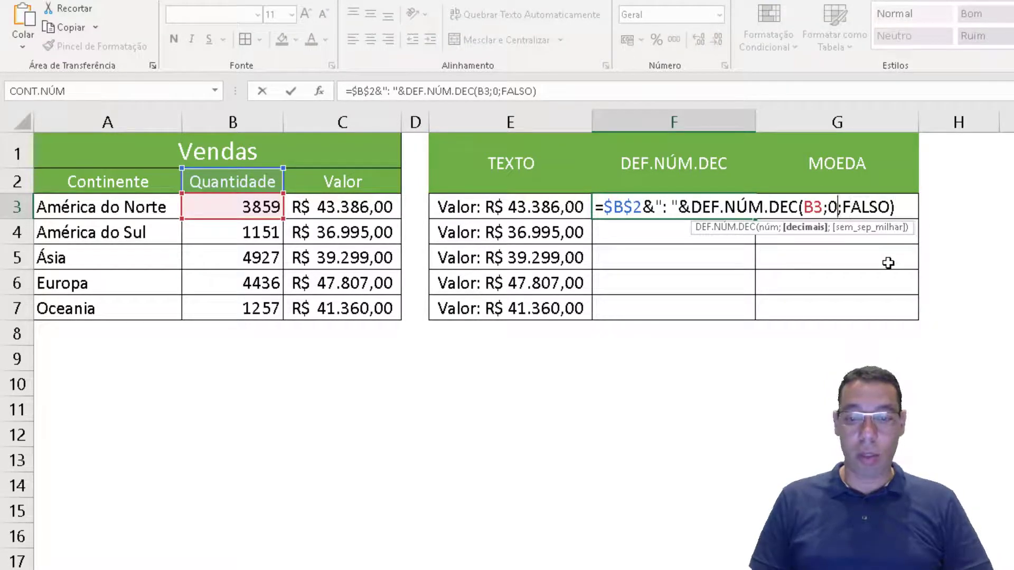
key(Right)
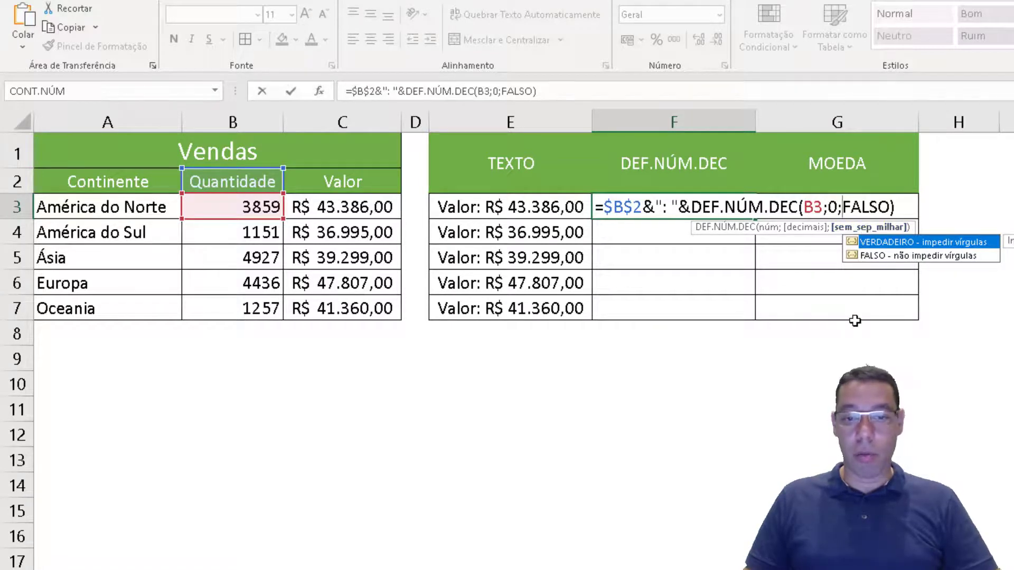
key(Escape)
key(ctrl+Return)
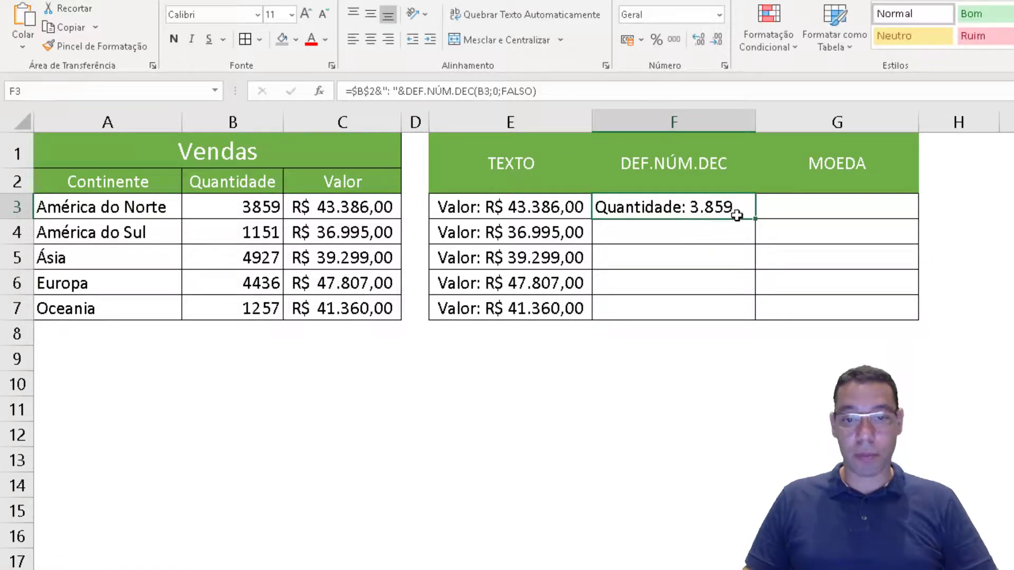
double_click(756, 218)
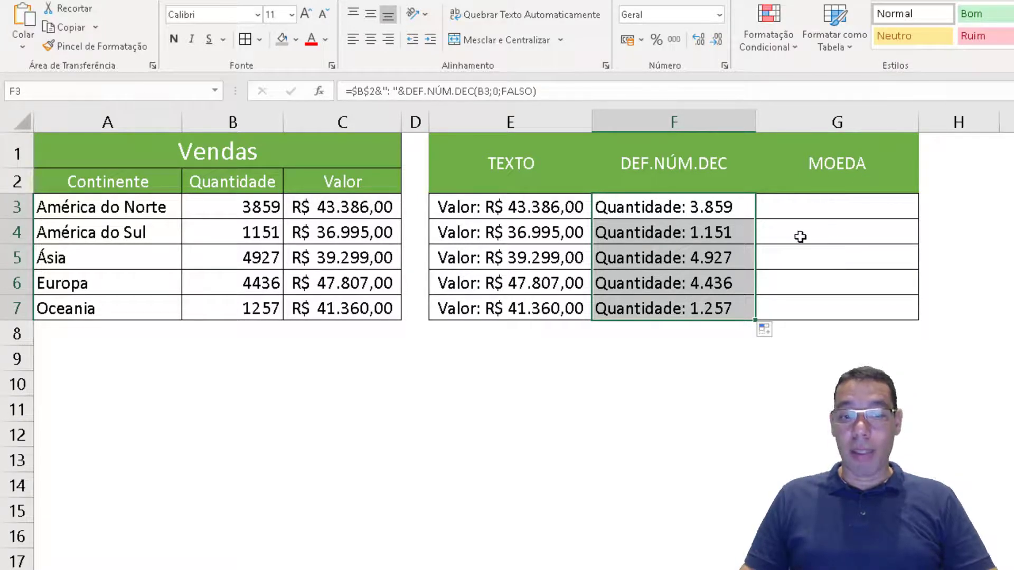
- Begin the G3 formula under MOEDA with =$C$2&": "&, keeping the Valor header as an absolute reference
drag(334, 209, 331, 318)
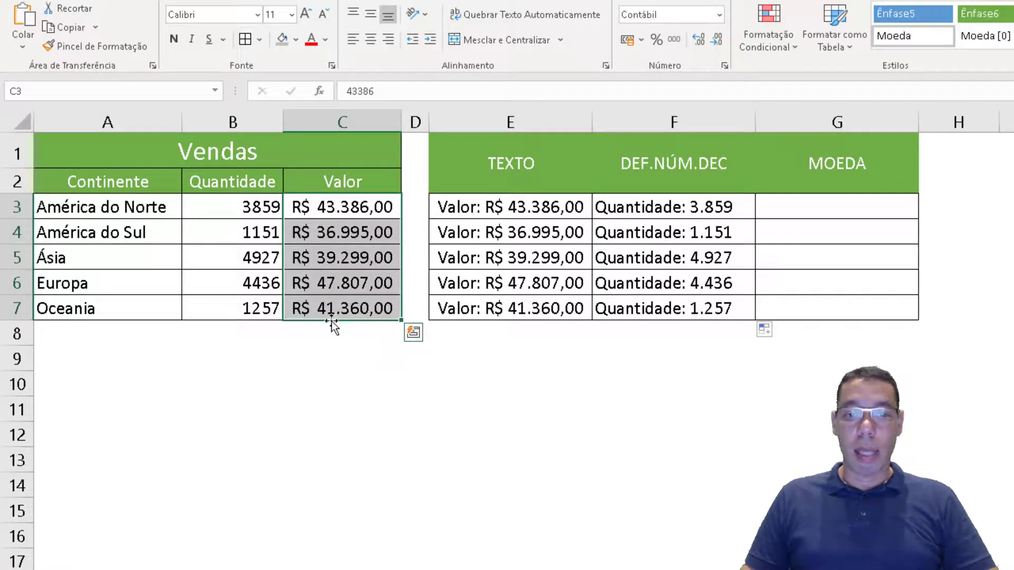
click(796, 208)
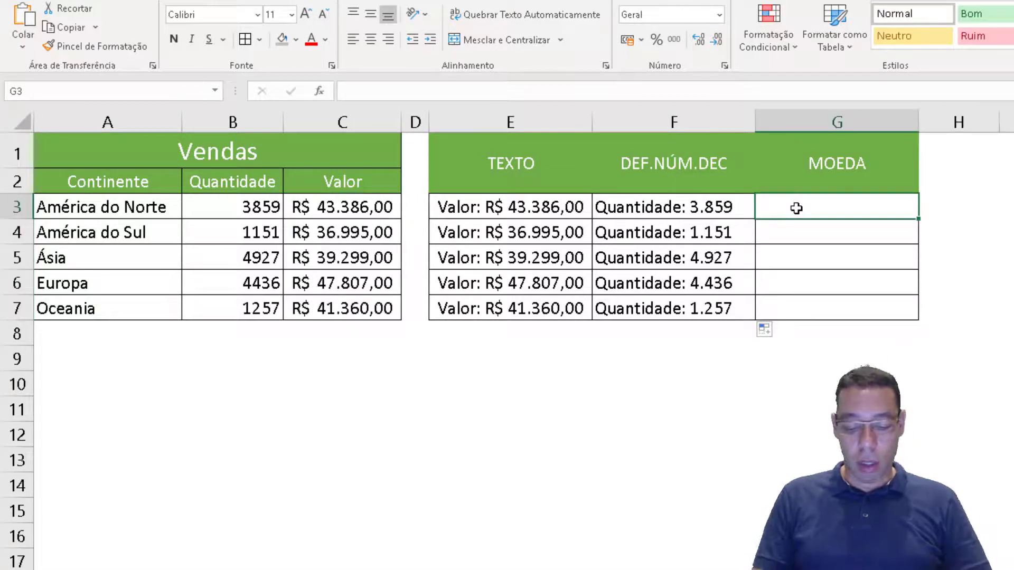
text(=)
click(347, 181)
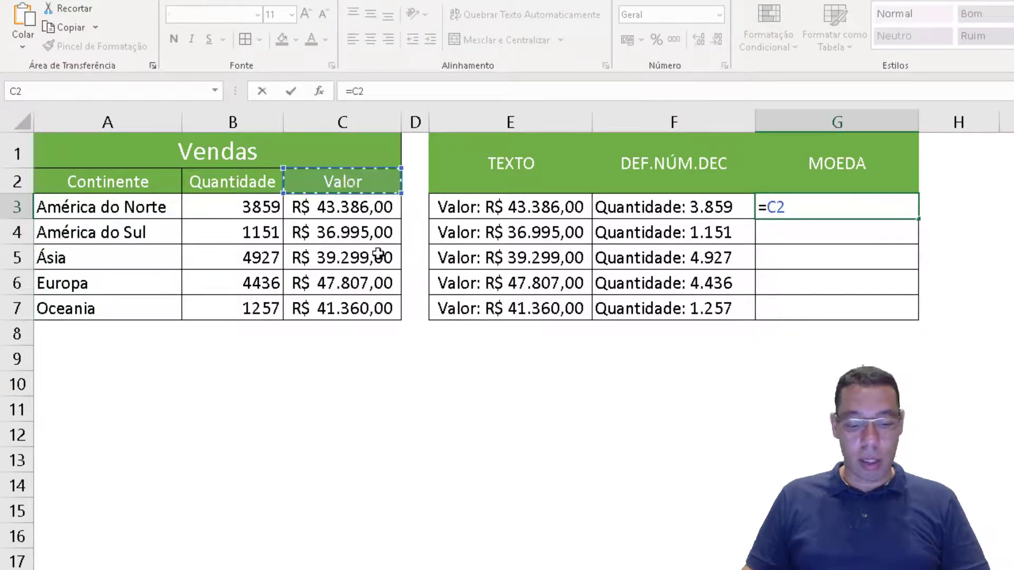
key(F4)
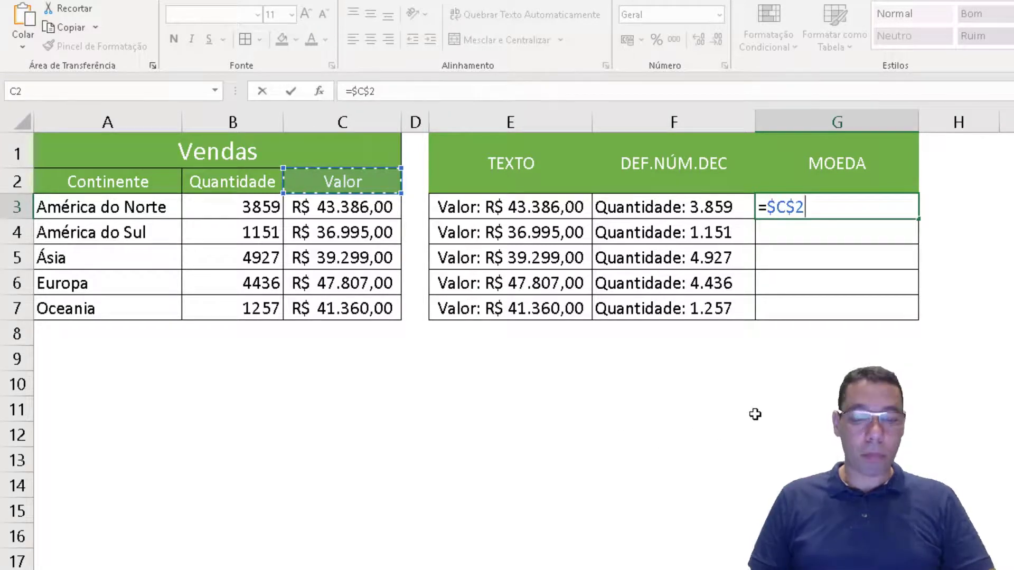
text(&":)
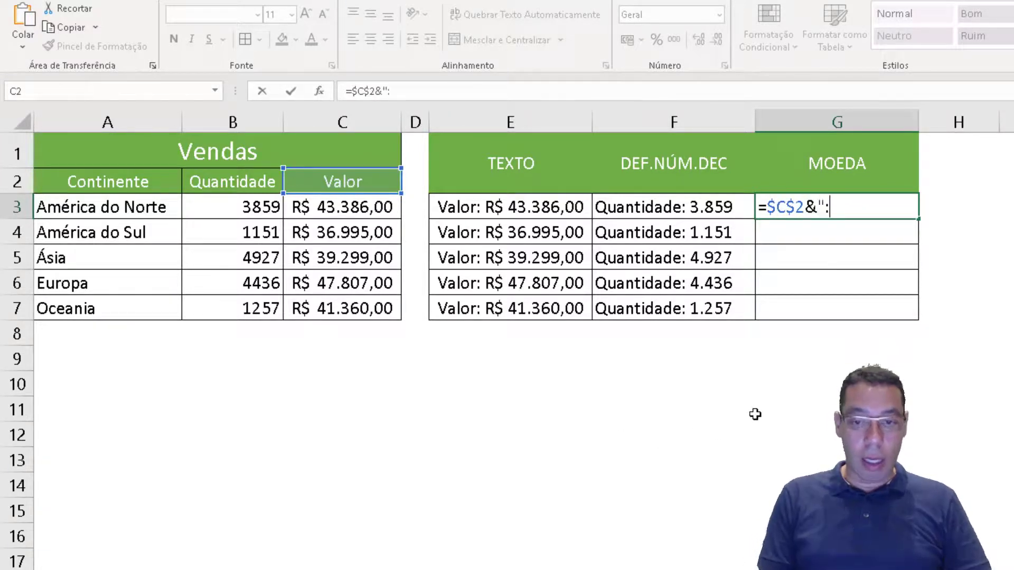
text( "&)
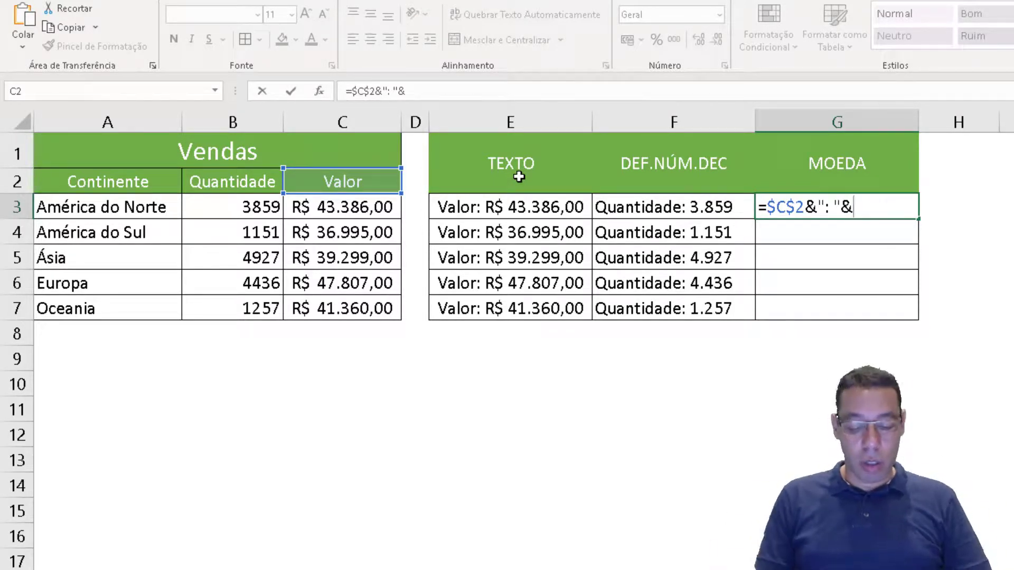
- Complete the G3 formula with the MOEDA function on C3, omitting the decimals argument, and enter it
text(moe)
key(Tab)
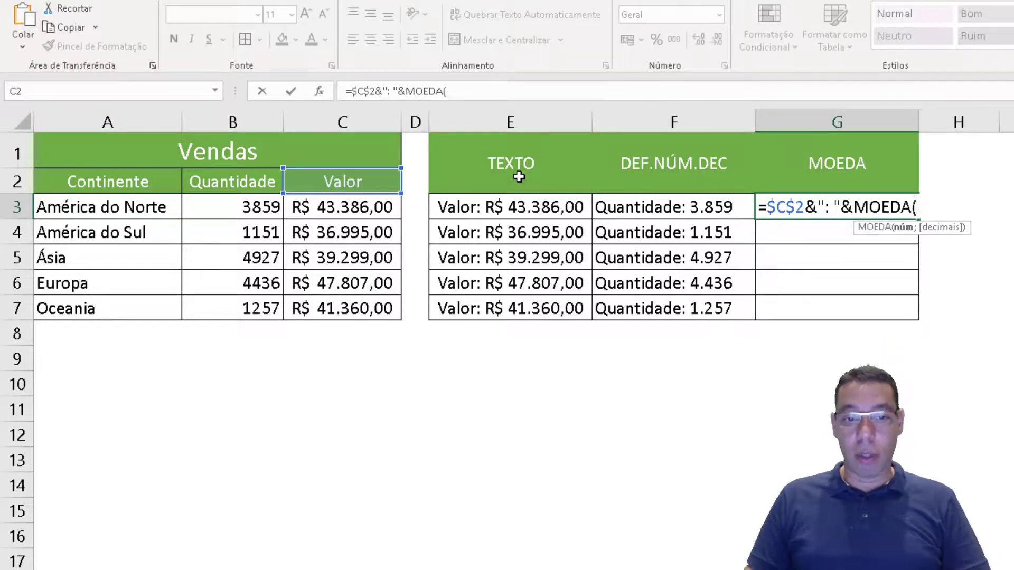
click(333, 207)
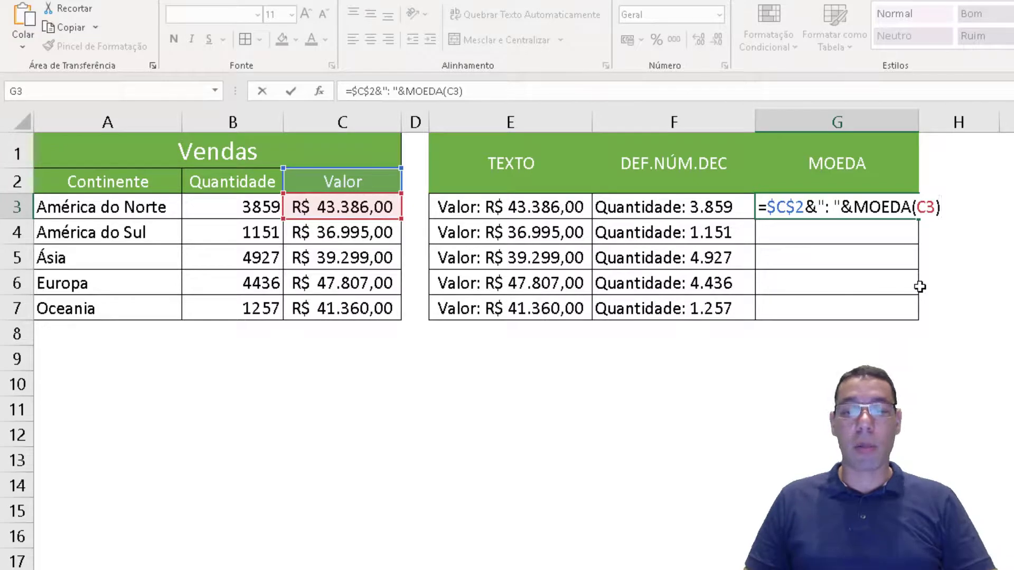
key(Return)
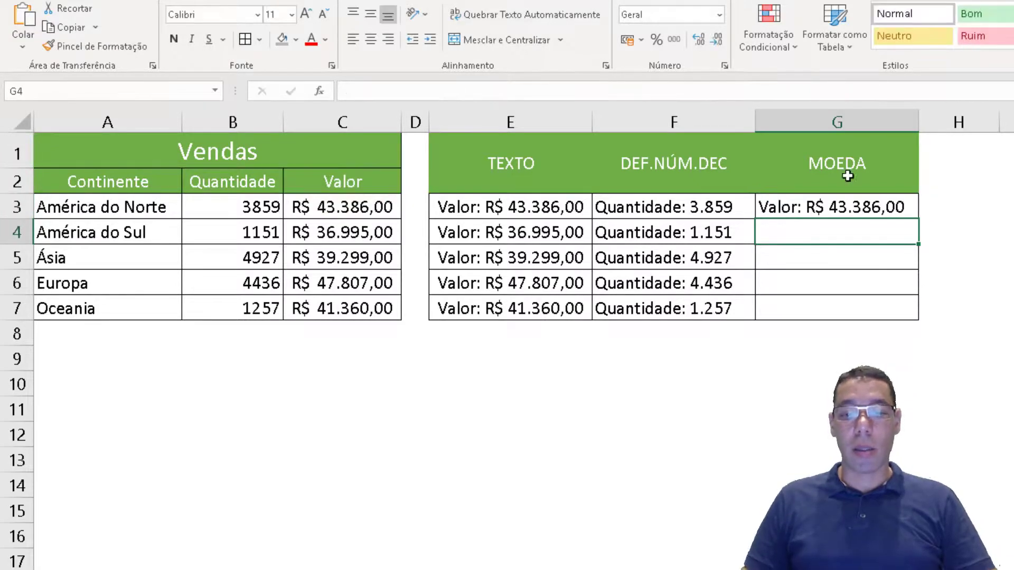
- Compare the G3 formula with the TEXTO formula in E3, and fill the G3 formula down to G7
click(835, 202)
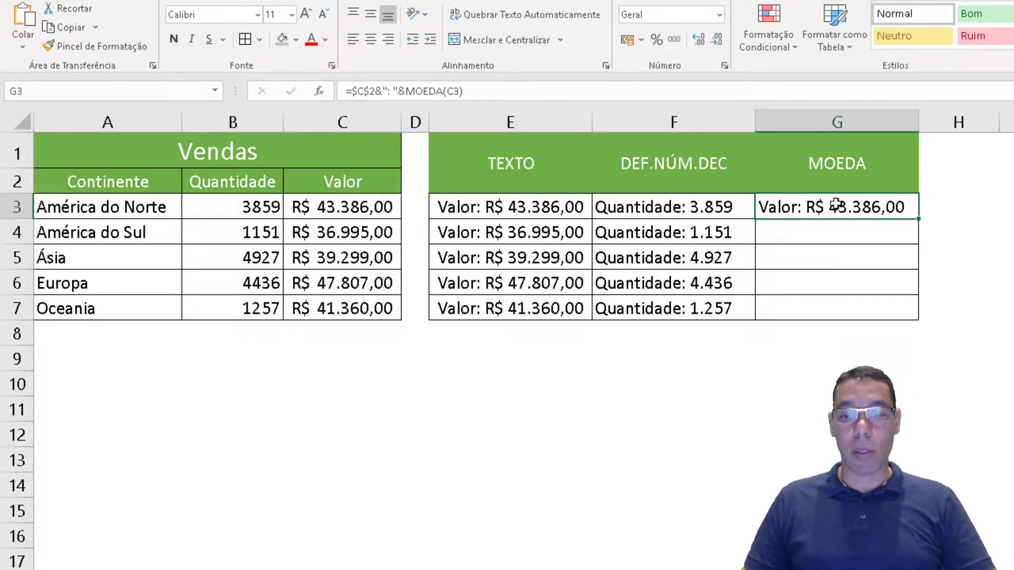
click(527, 200)
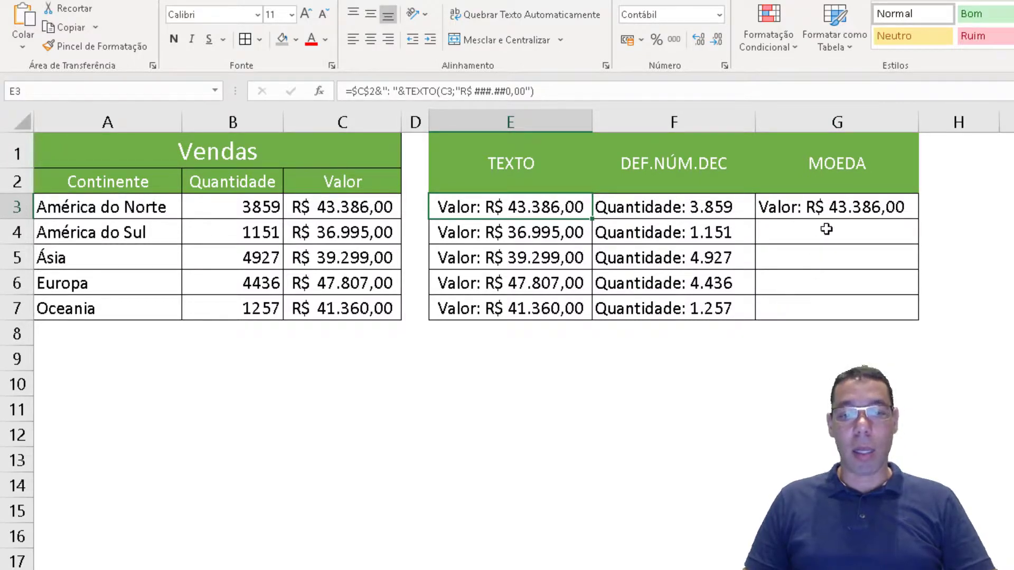
click(833, 208)
double_click(919, 218)
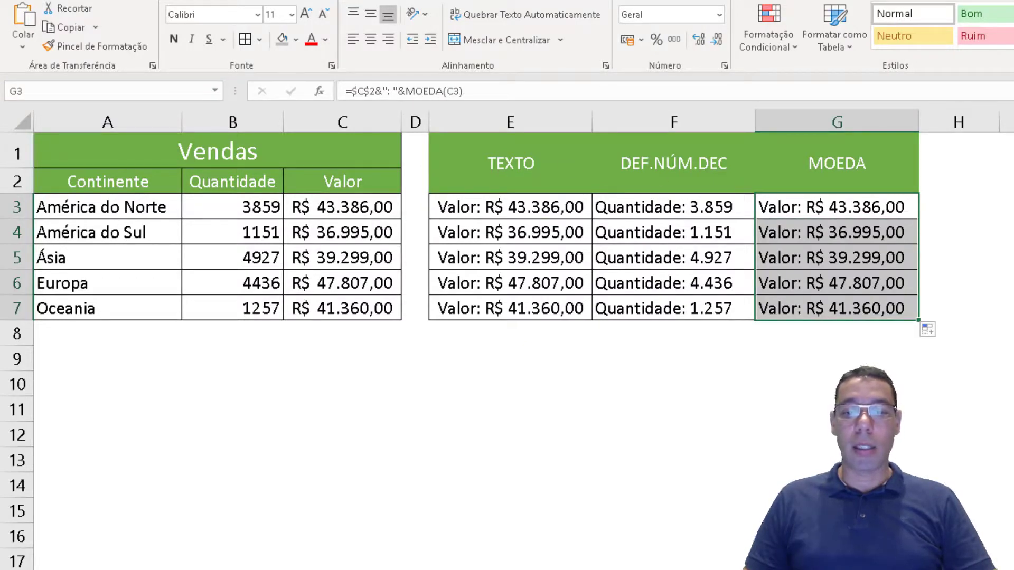
- Review the formulas and results in the TEXTO, DEF.NÚM.DEC and MOEDA columns across E3:G7
click(849, 311)
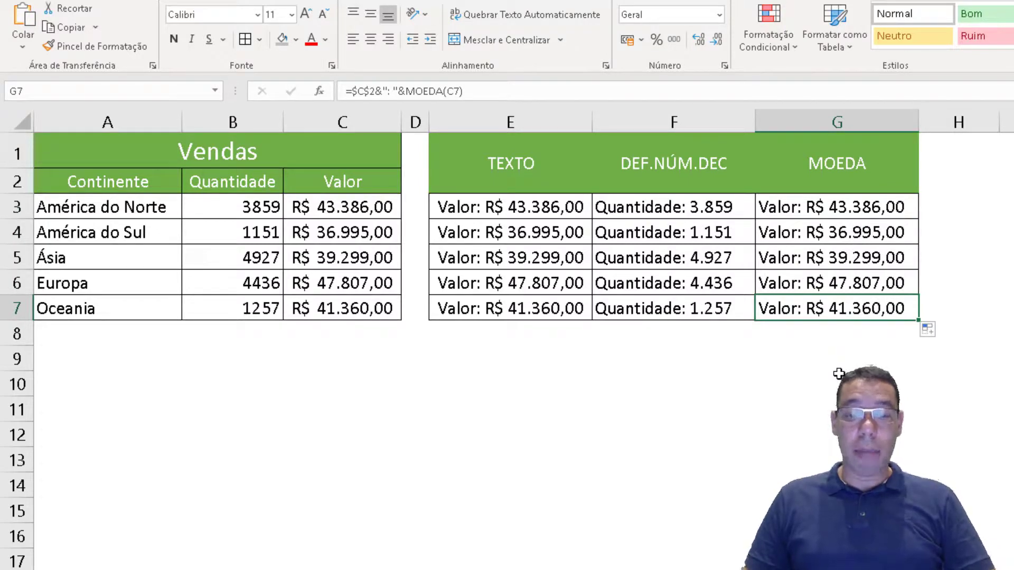
drag(820, 210, 819, 312)
drag(675, 211, 663, 311)
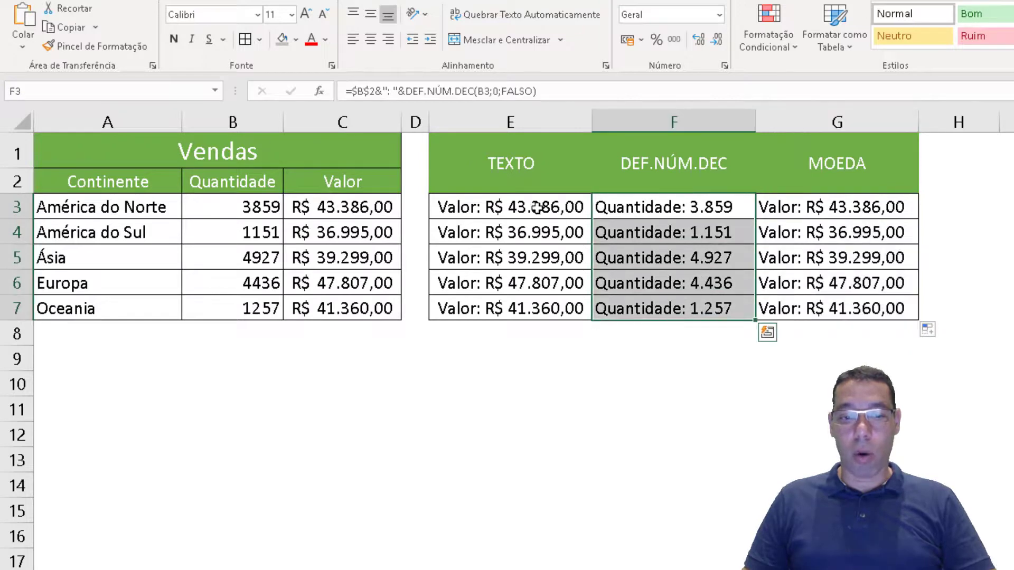
drag(537, 207, 793, 314)
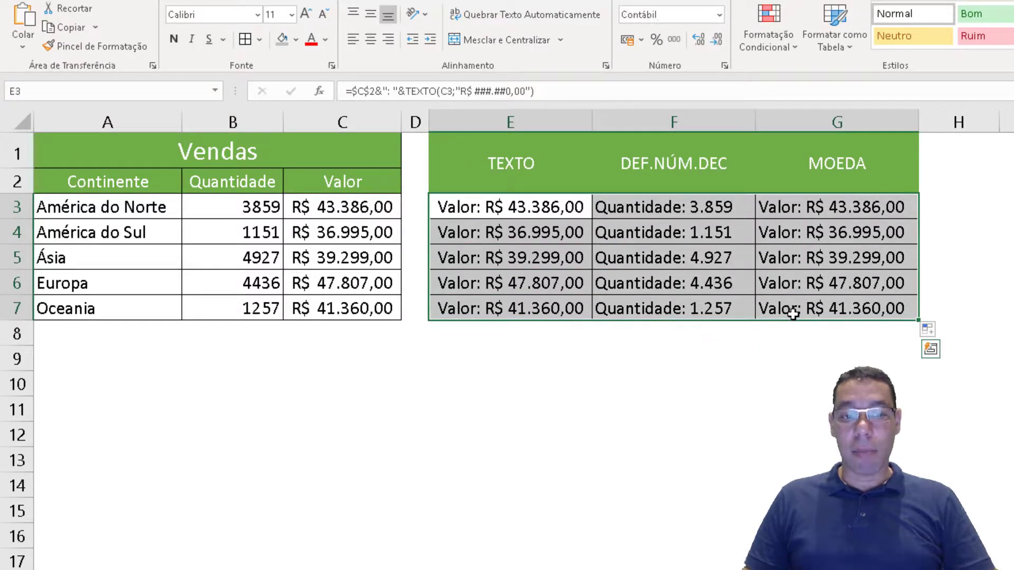
click(808, 211)
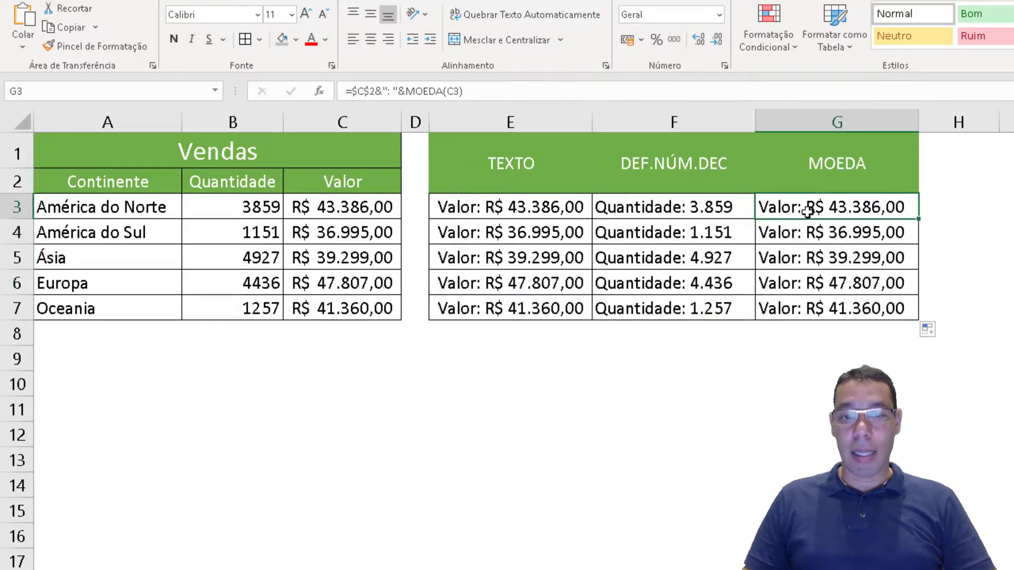